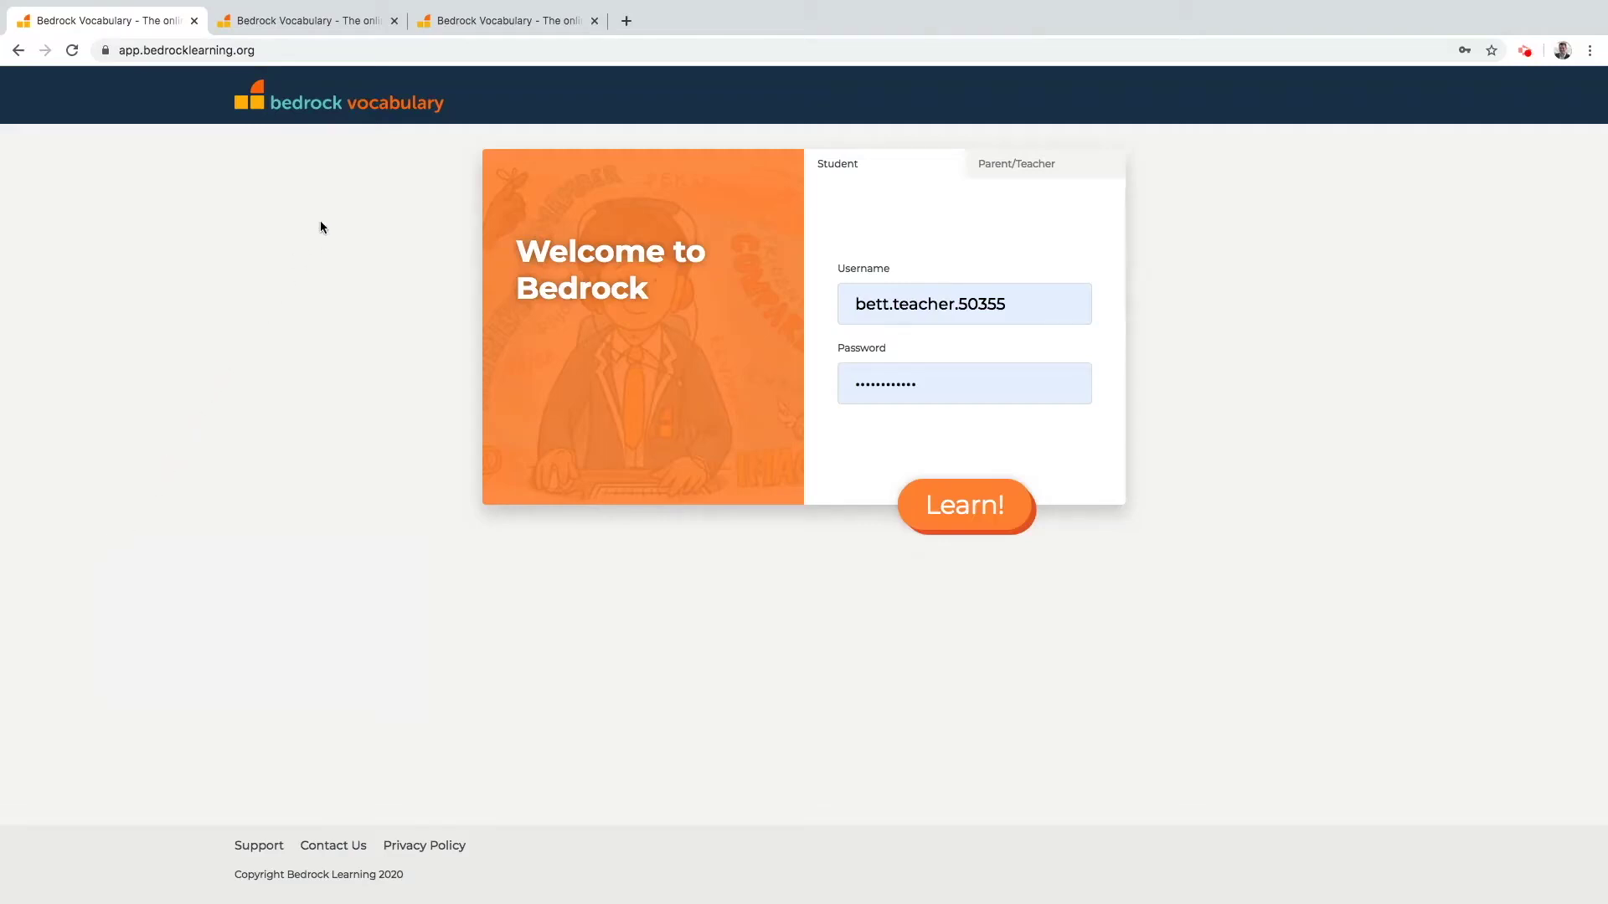
Switch to the student progress page showing Blocks 4, 5 and 9 in progress.
click(485, 25)
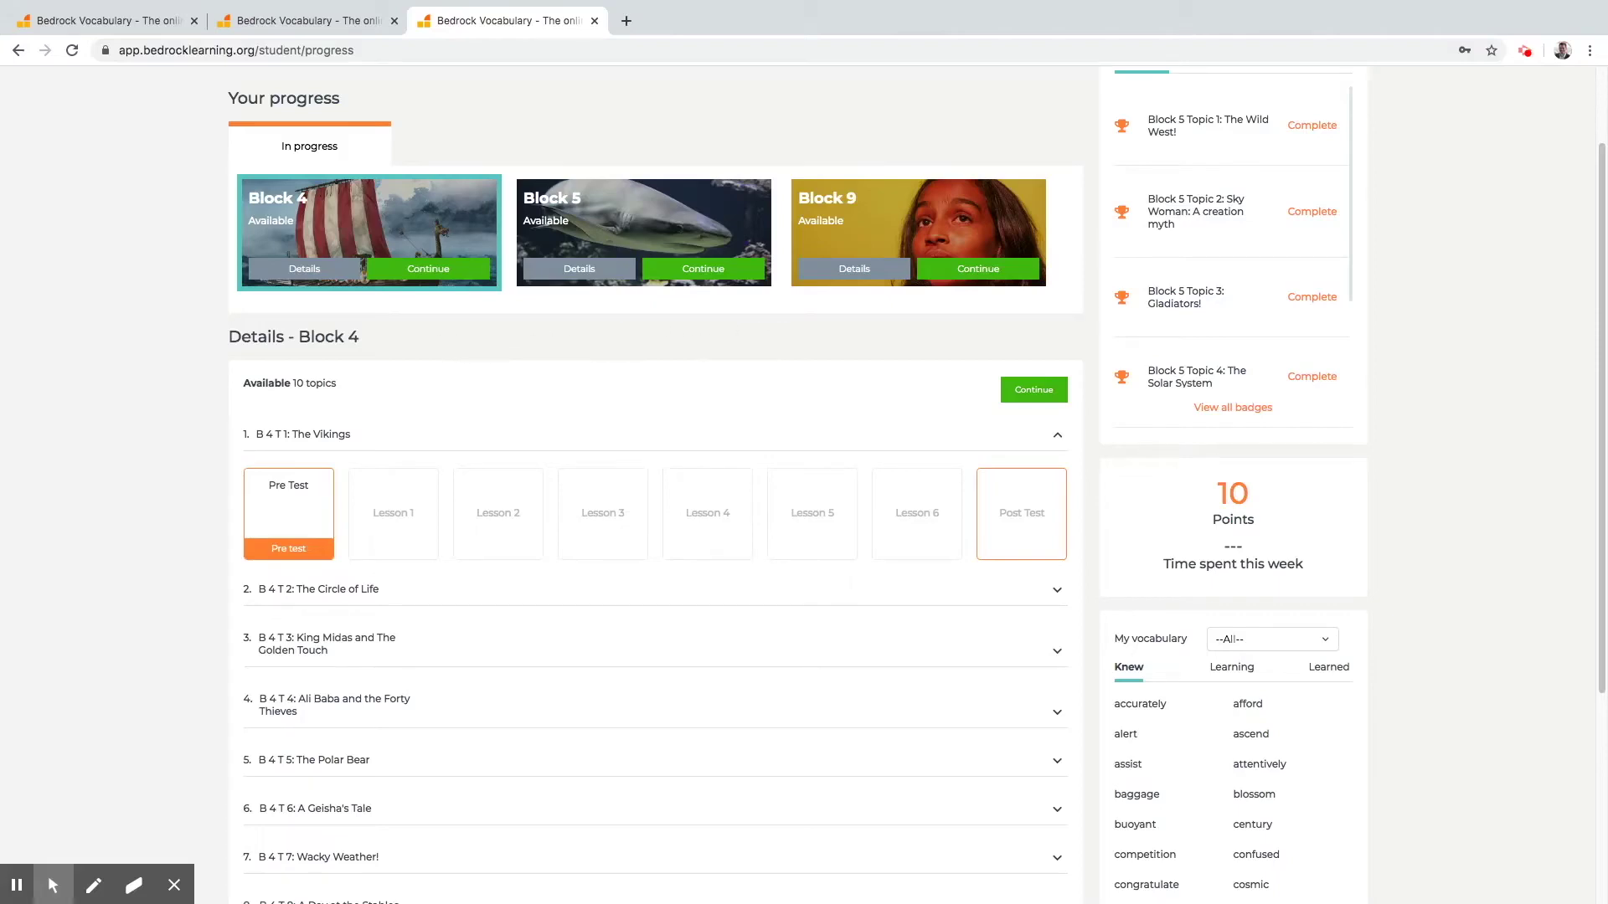
Look over Group 1's members and class report tiles, then go back to the login page tab.
click(355, 25)
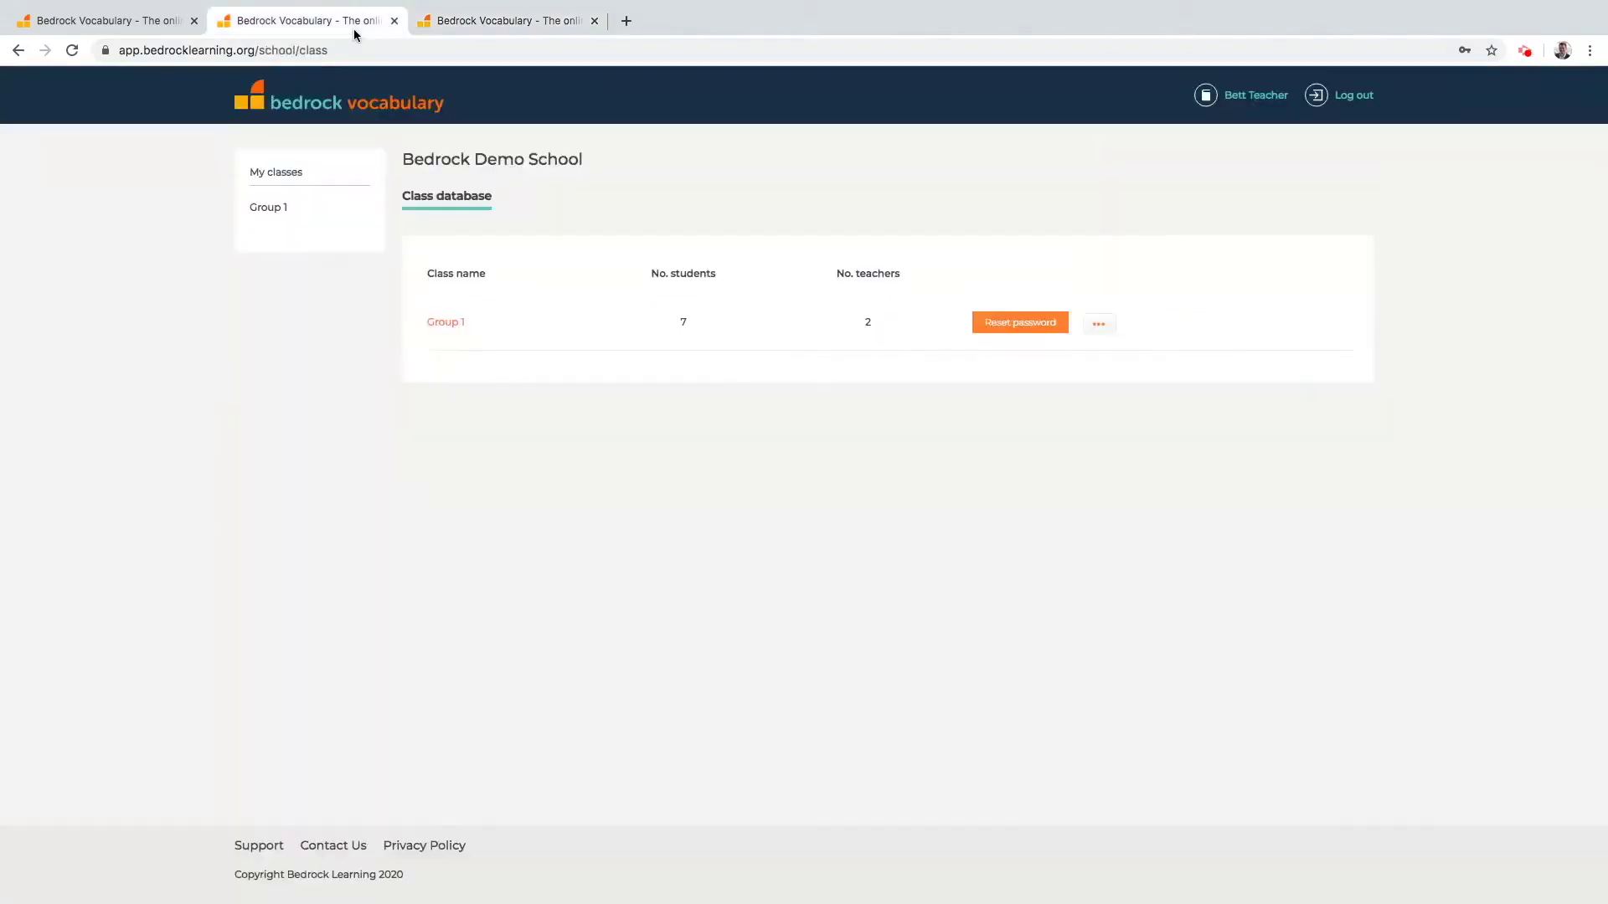
click(439, 323)
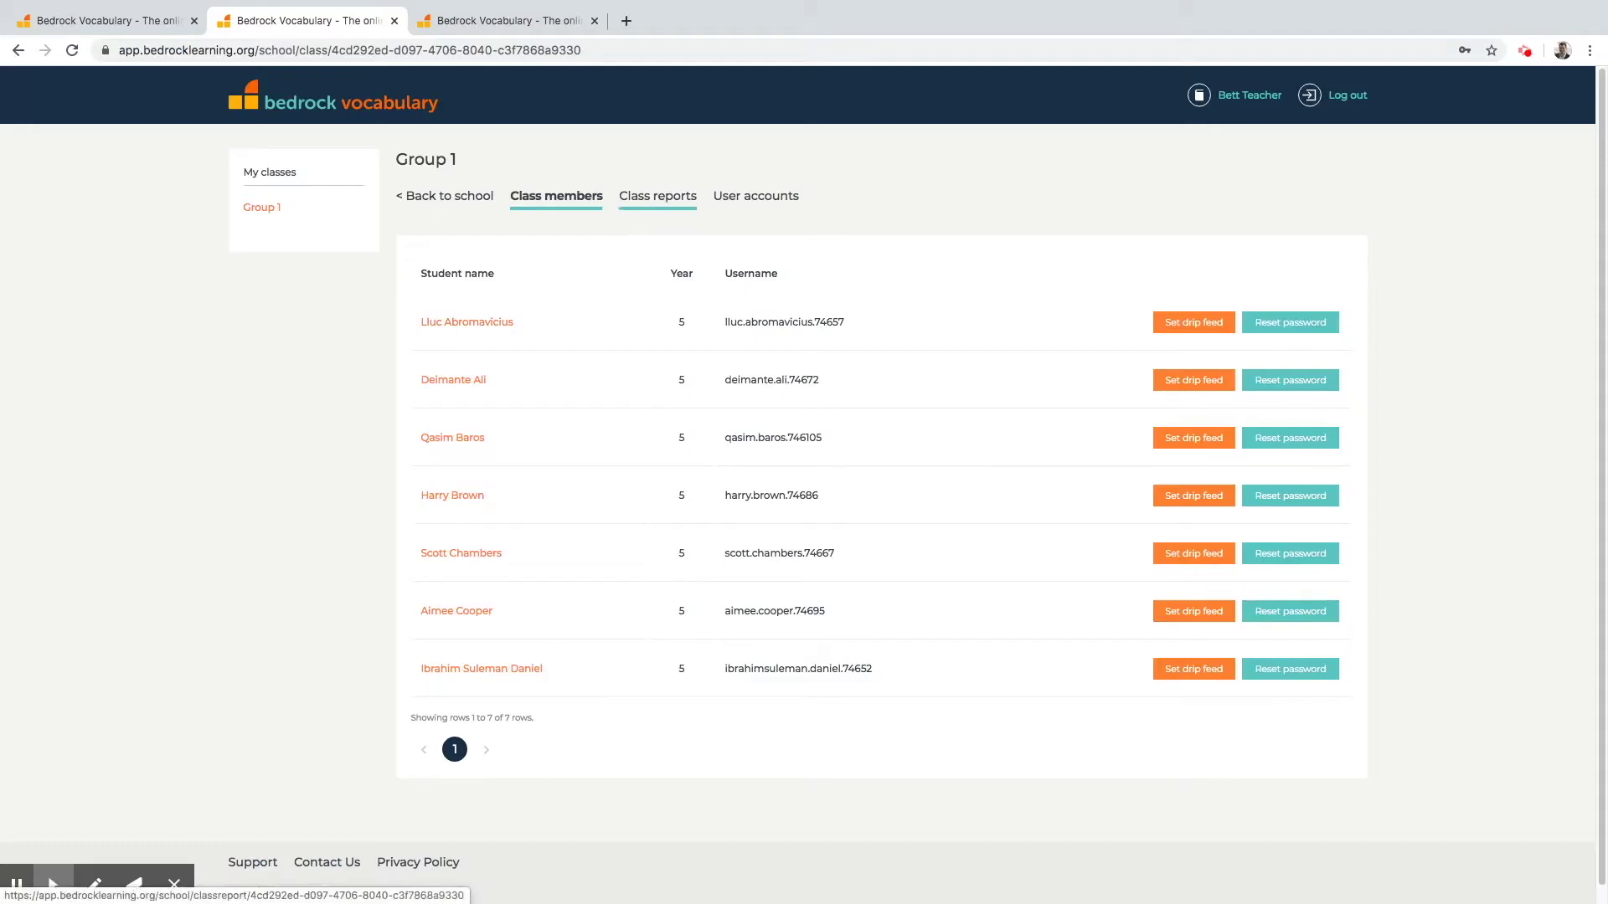
click(657, 205)
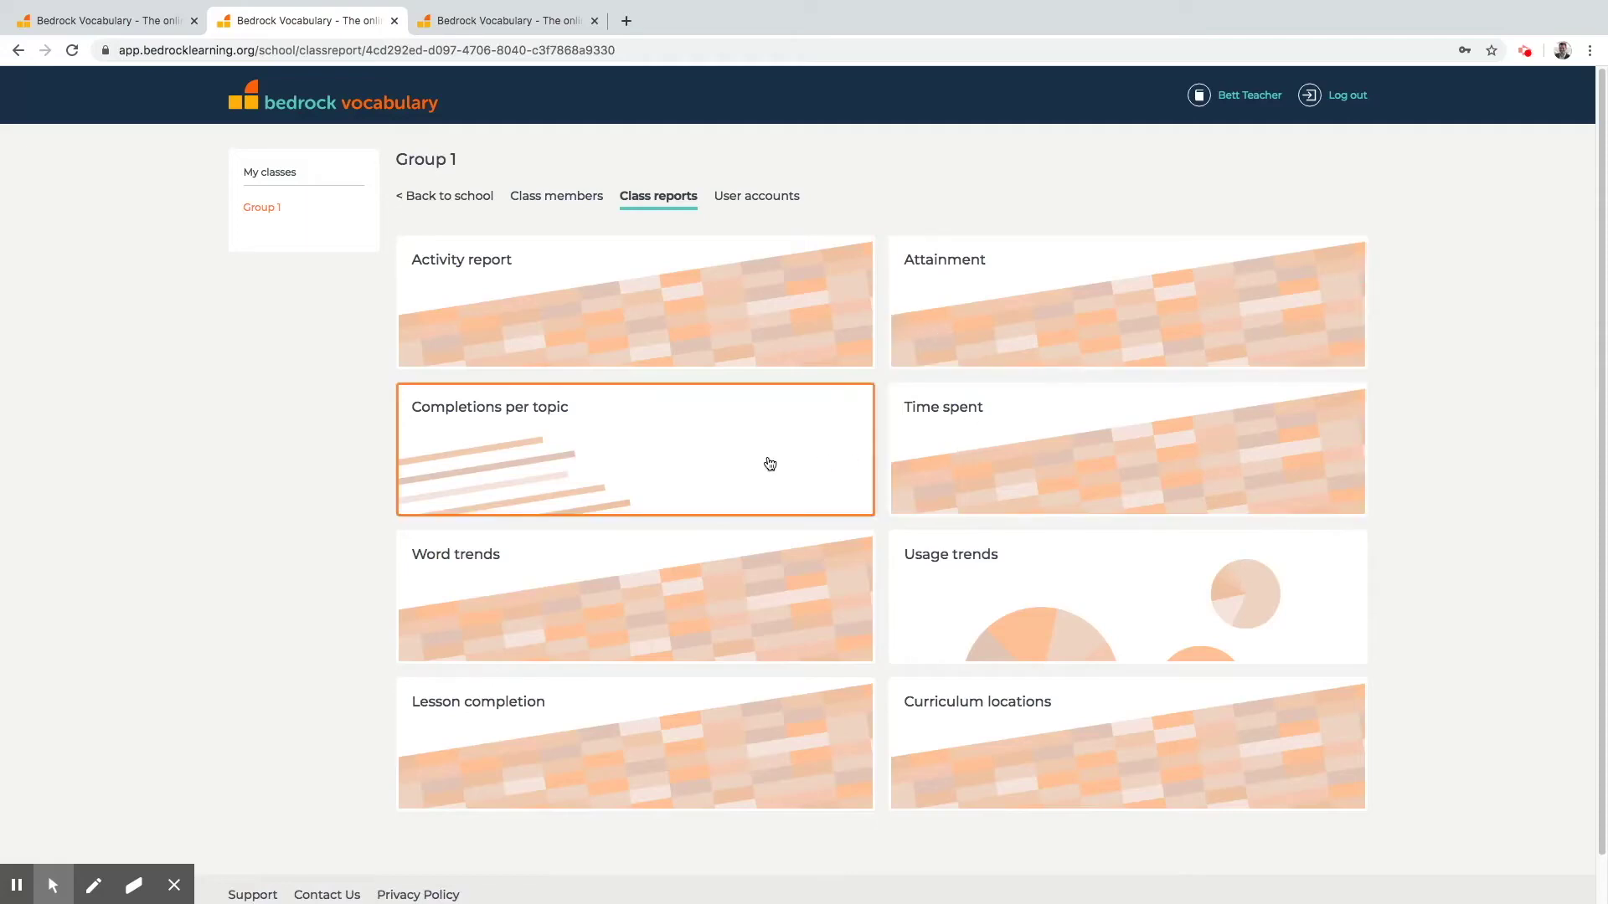
click(150, 20)
click(188, 50)
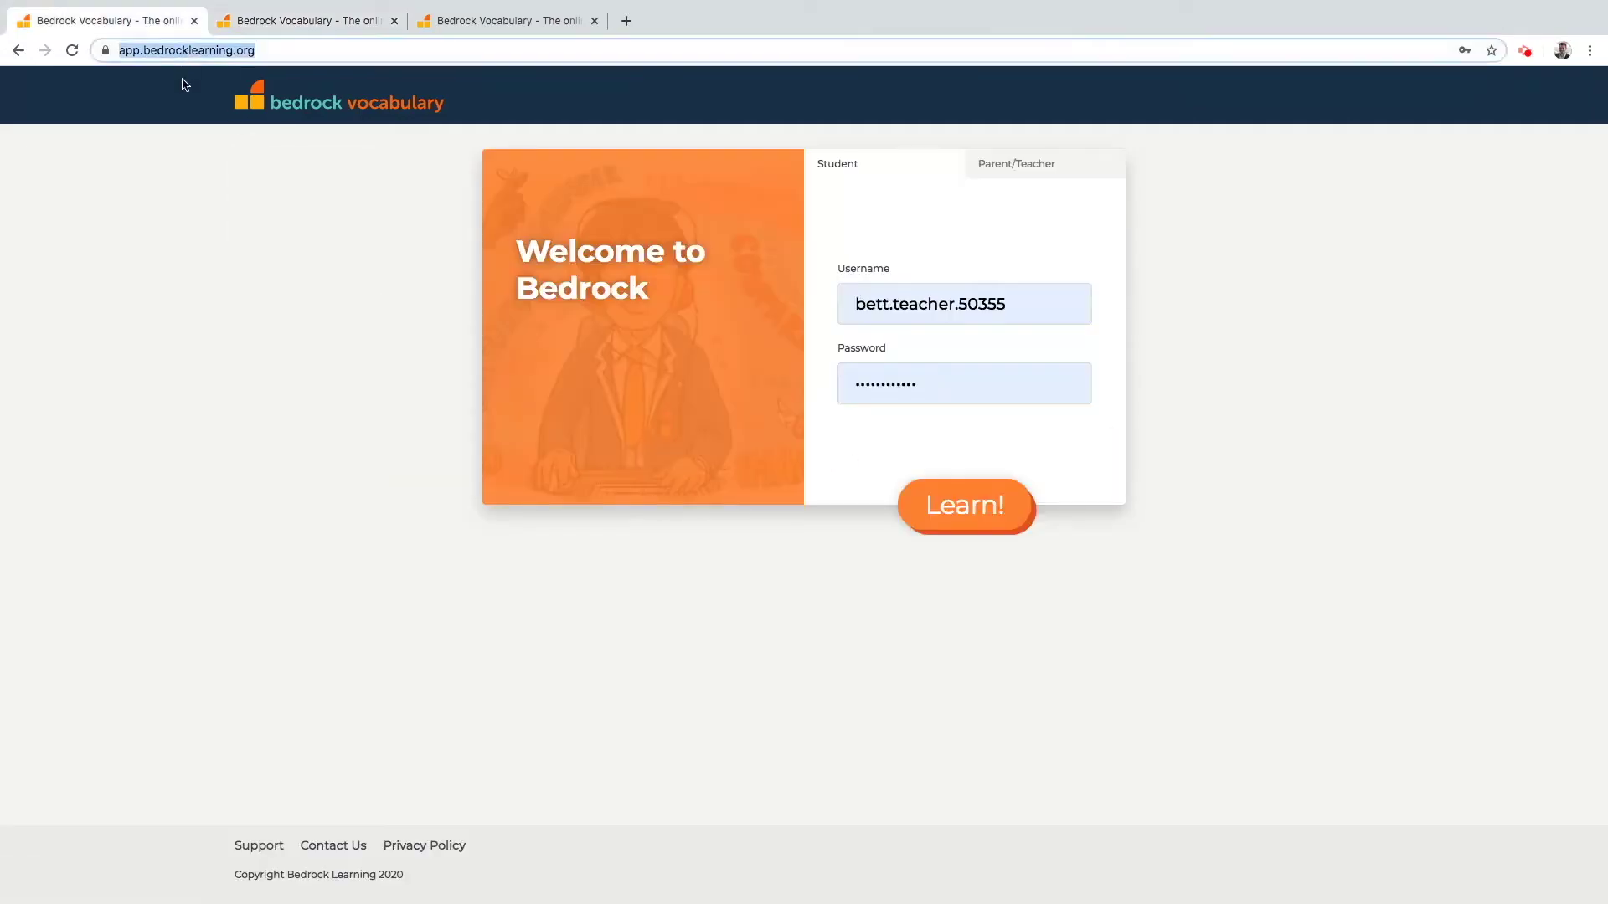
Sign in to Bedrock Vocabulary through the Parent/Teacher login form.
click(186, 83)
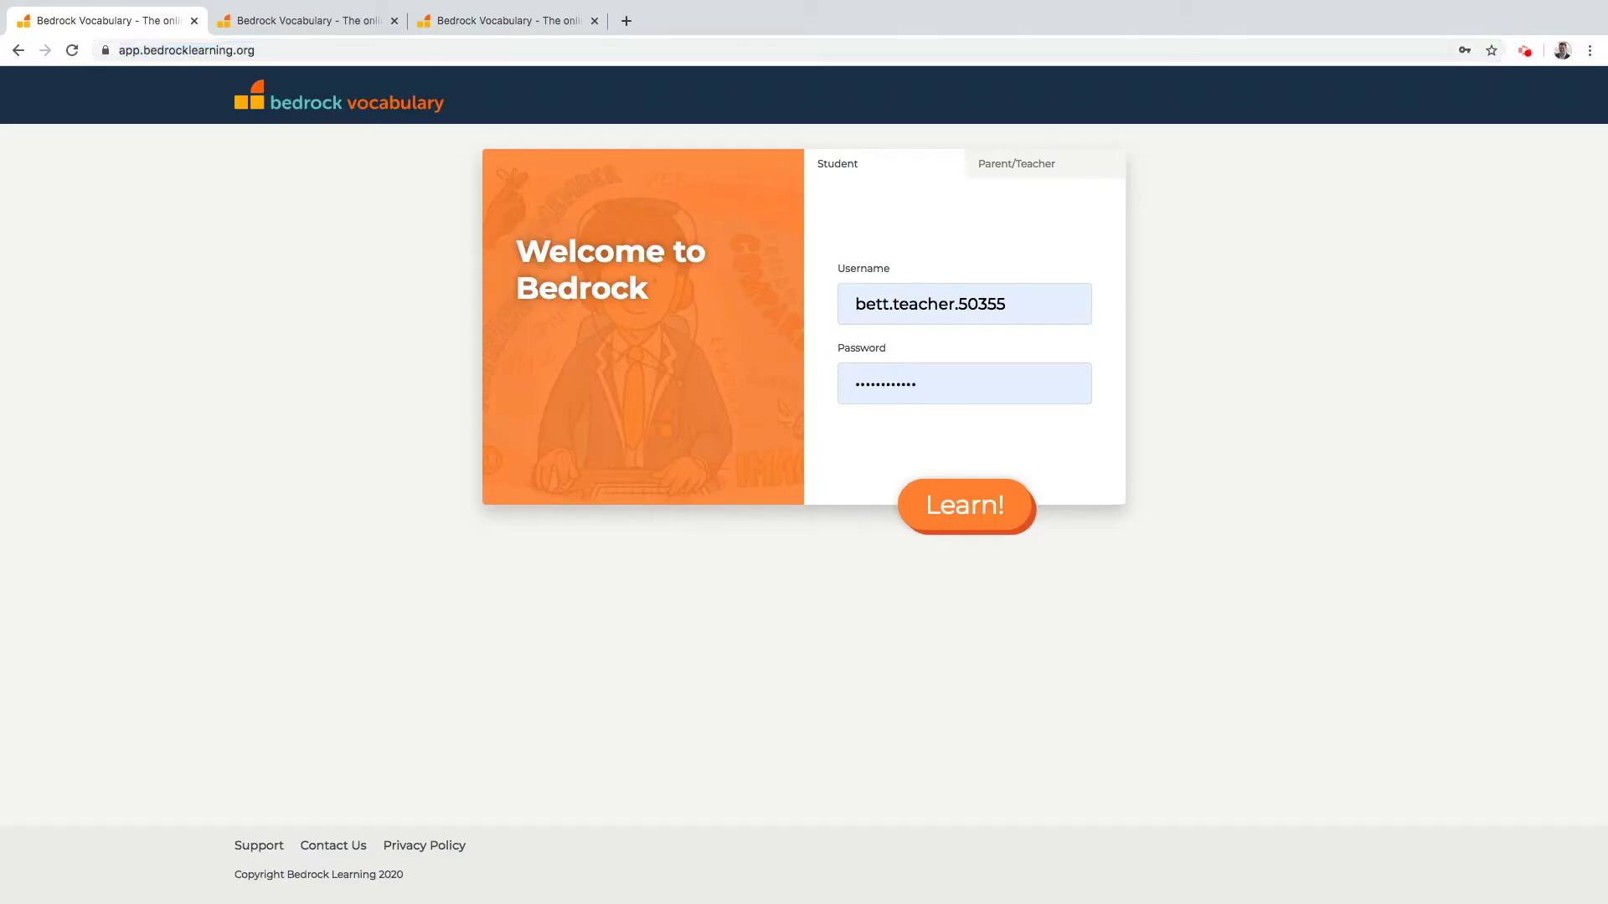
click(992, 168)
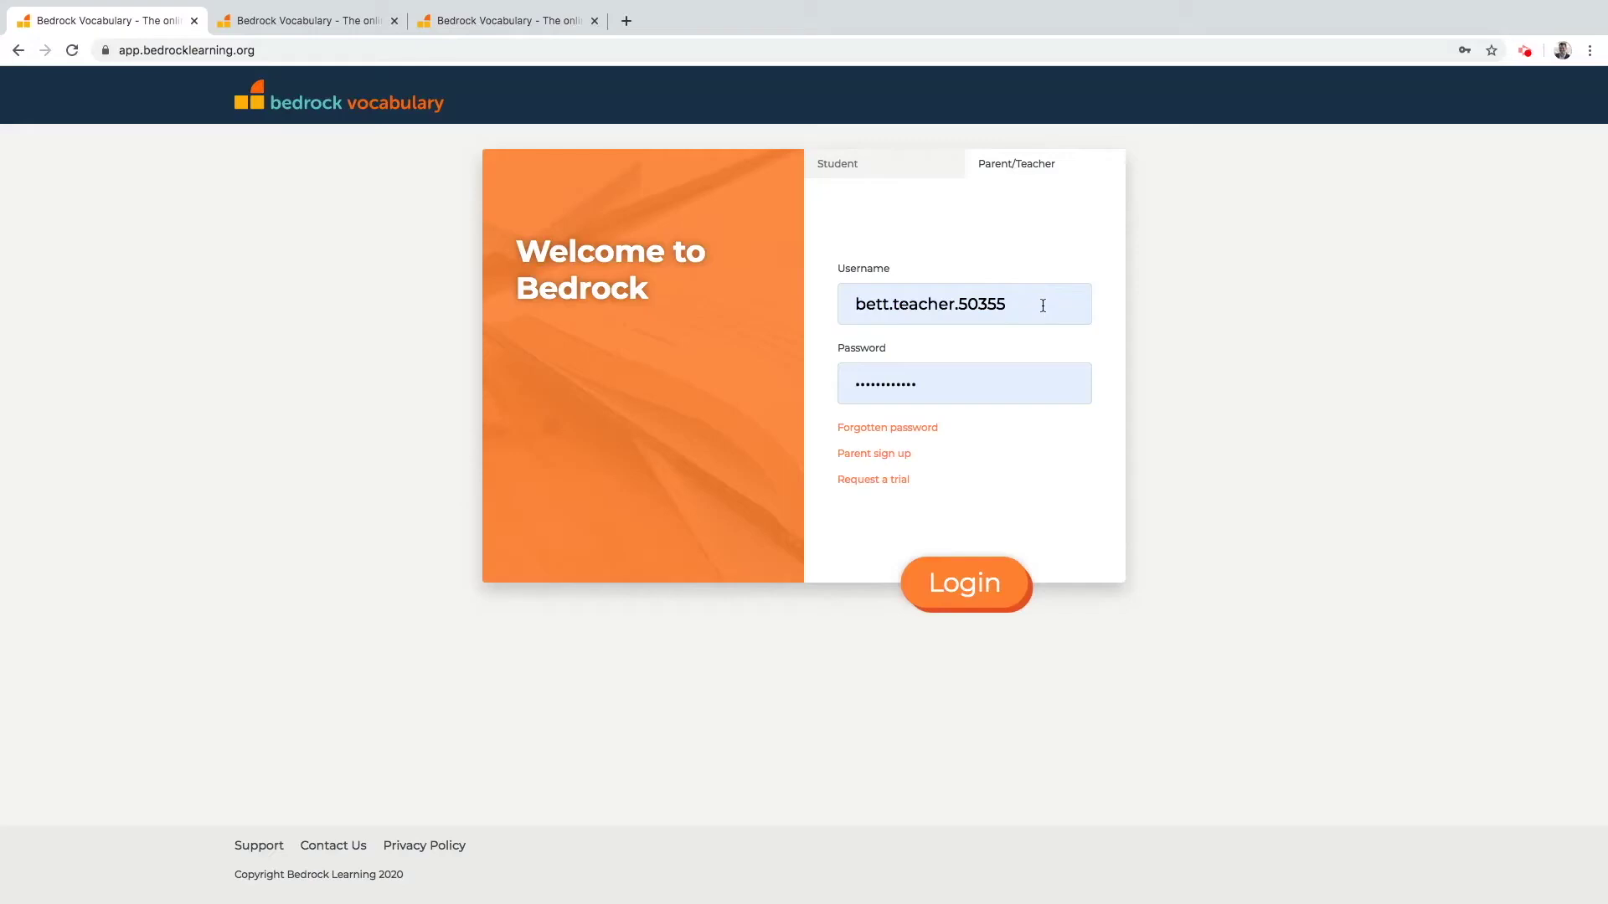
click(988, 597)
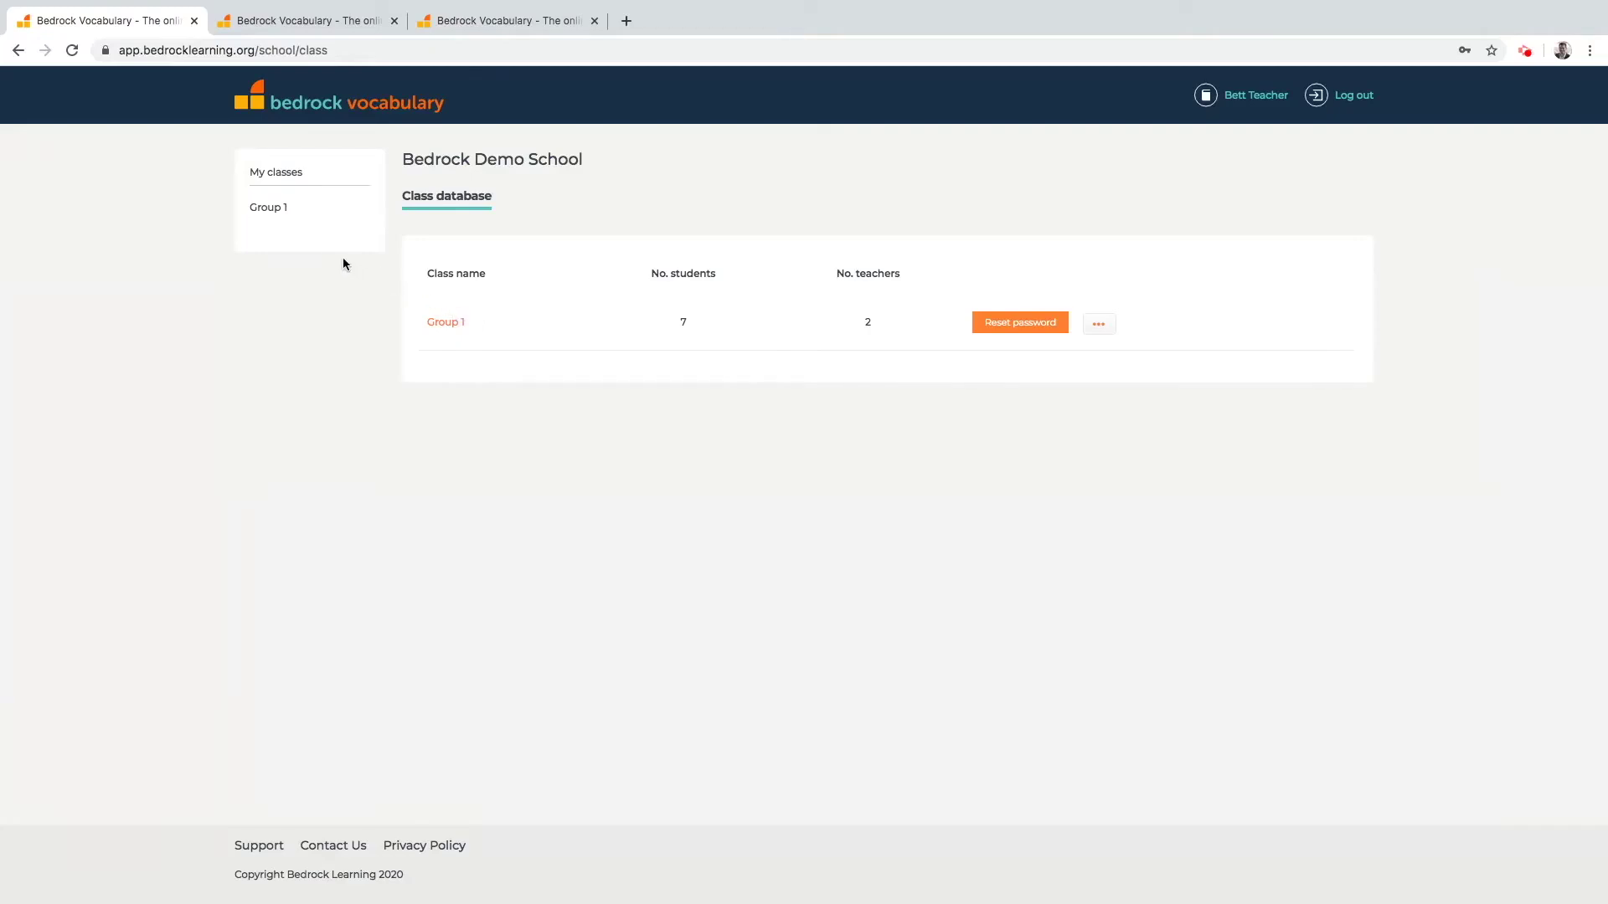
Open Group 1's class members list from the My classes sidebar.
drag(306, 221, 244, 212)
click(267, 227)
click(278, 217)
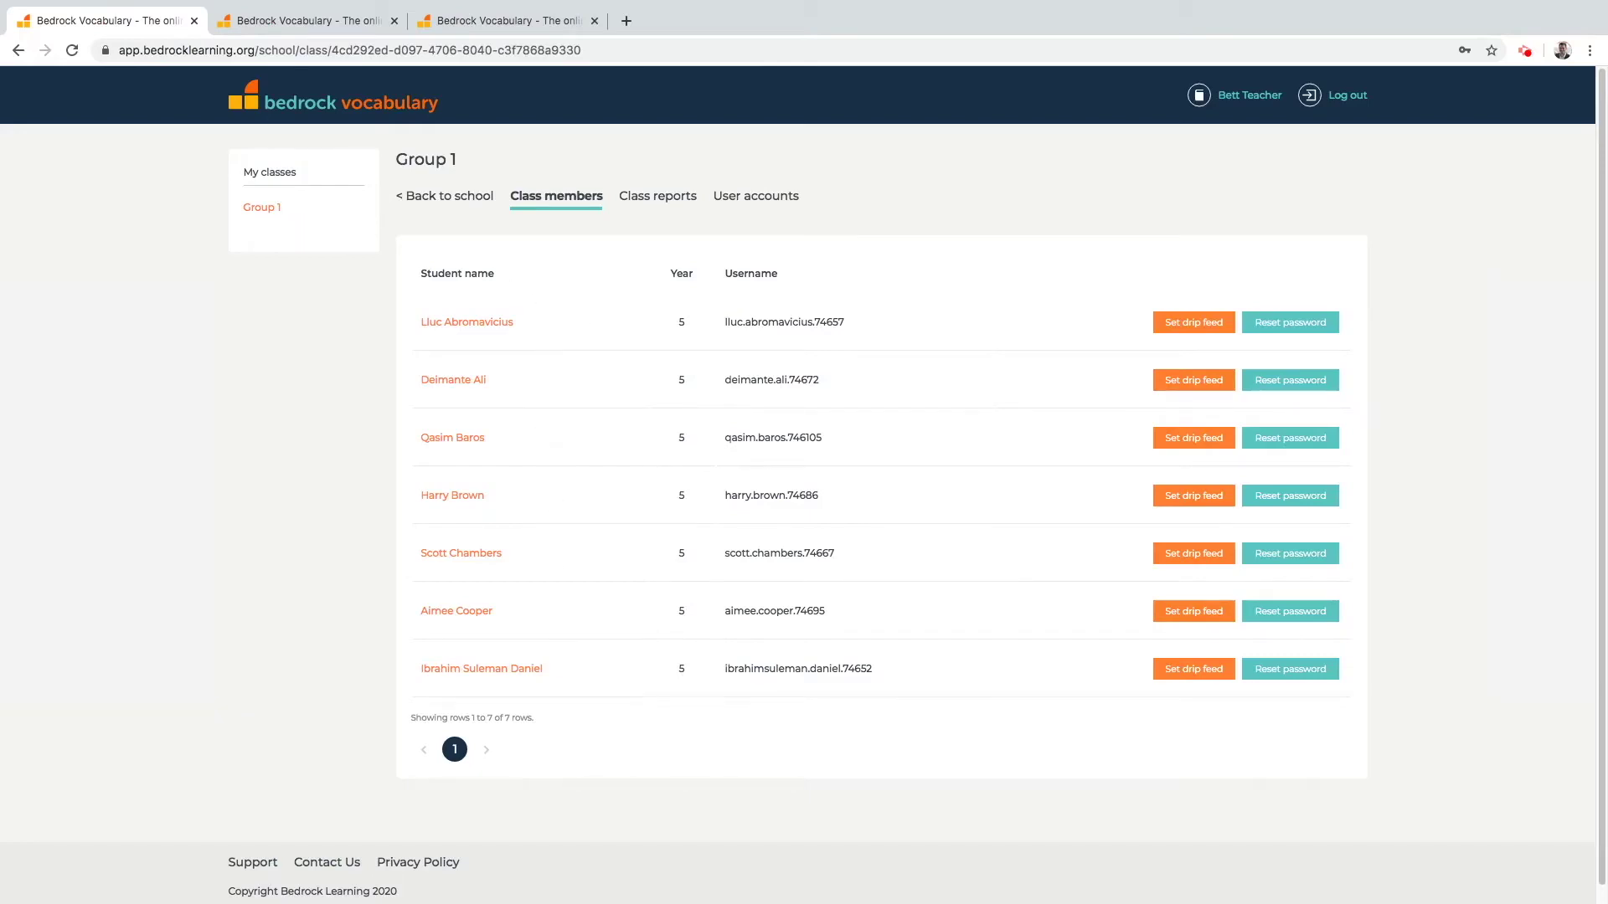
View the first student's password in the Reset password dialog, then close it.
drag(718, 322, 851, 326)
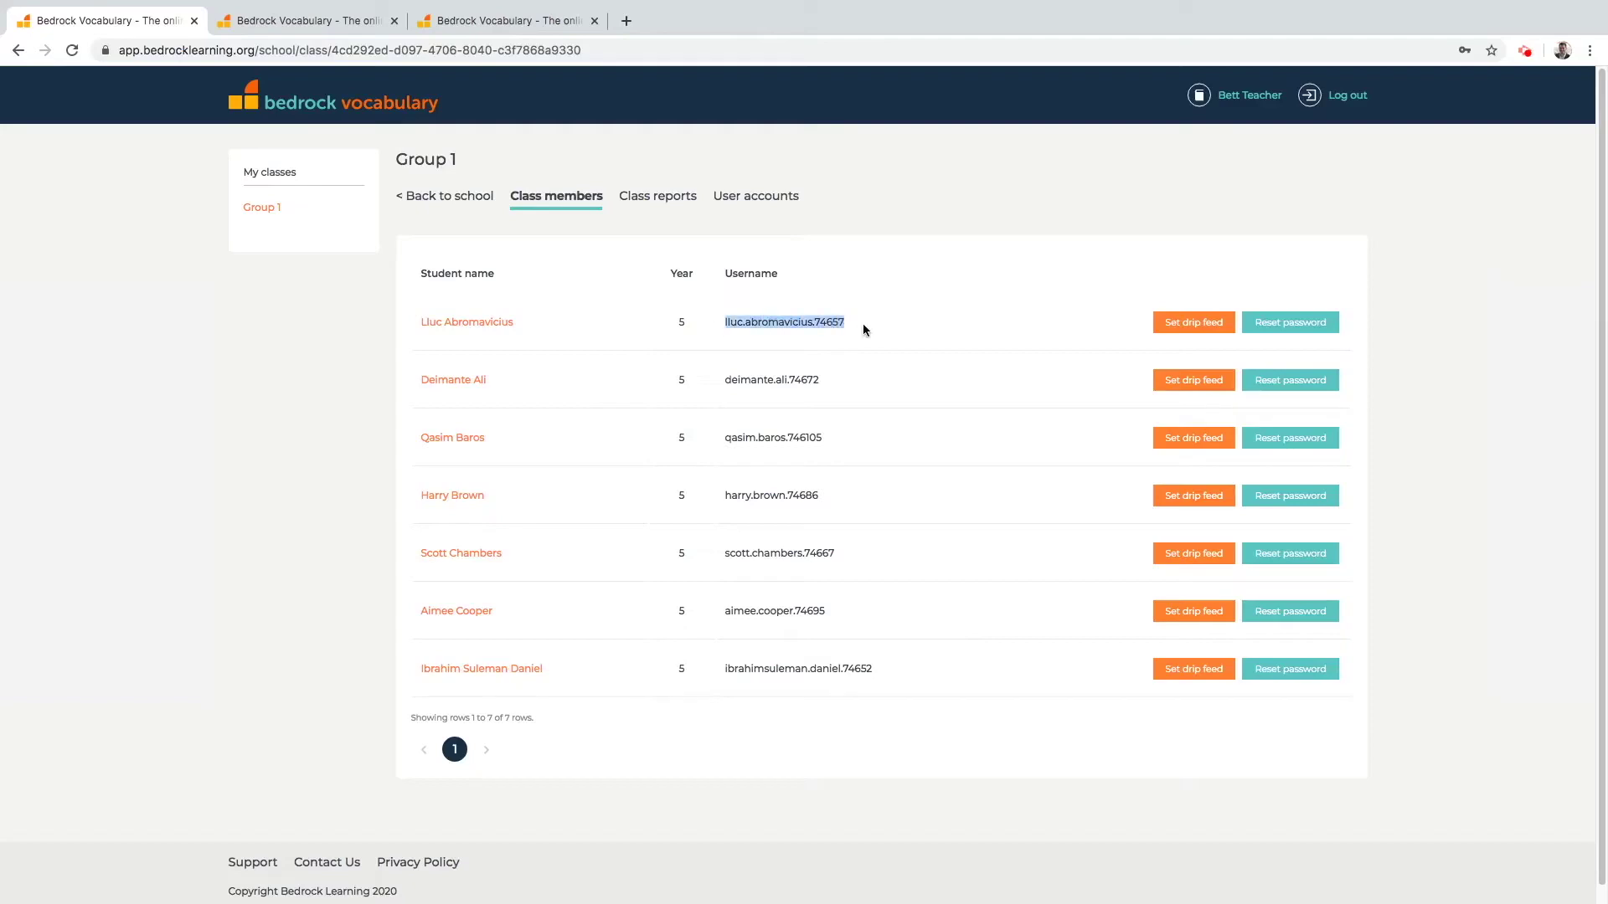
click(865, 330)
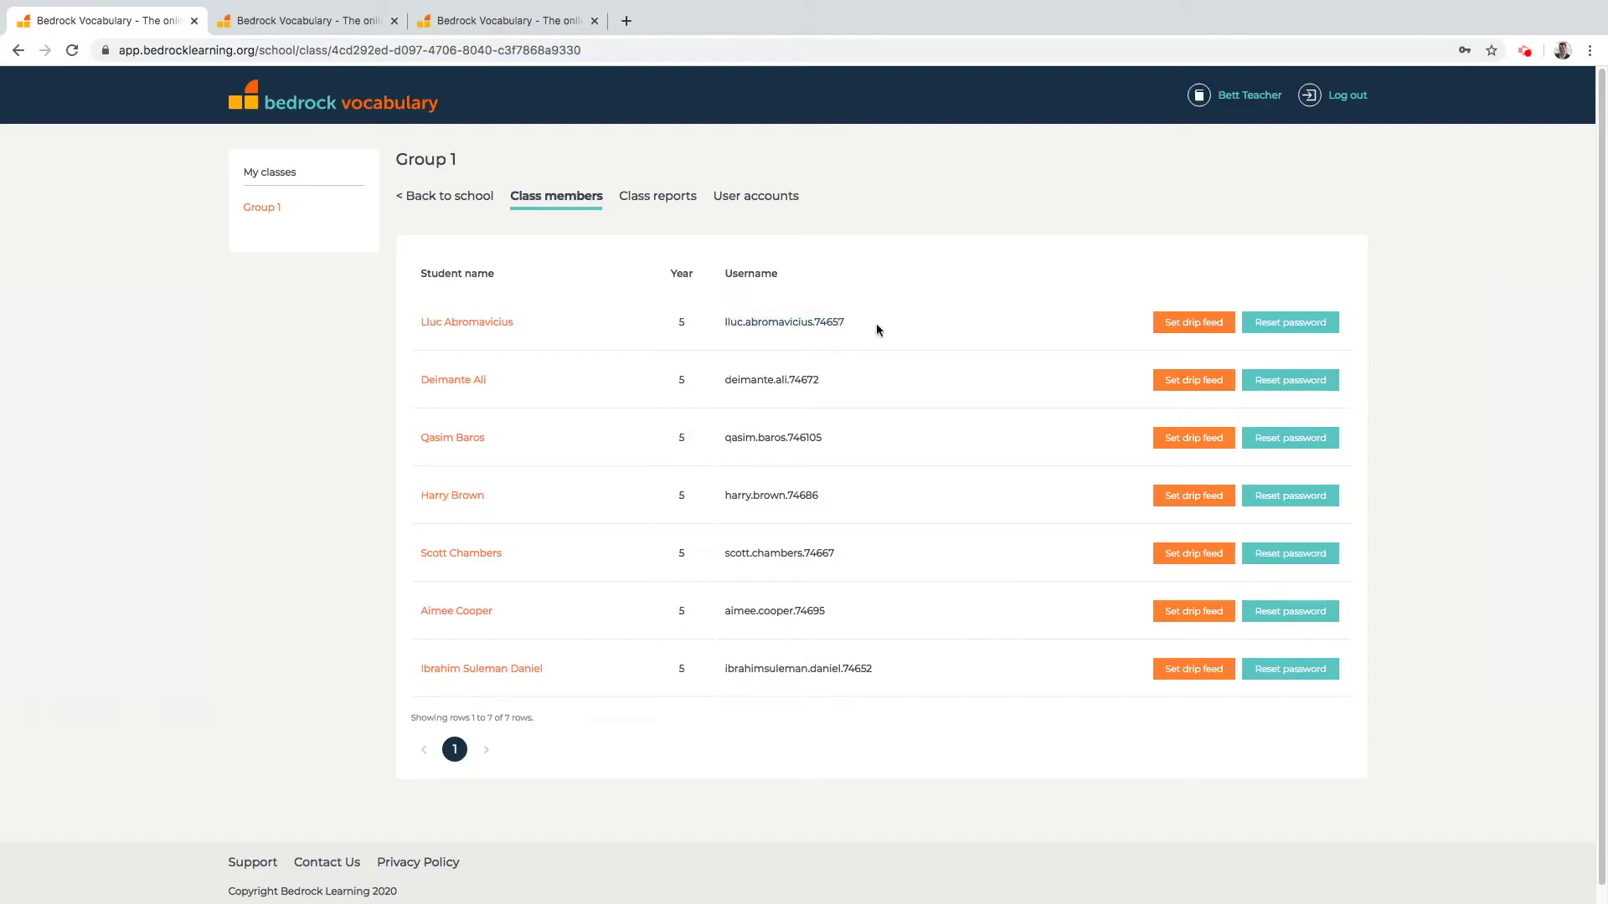
click(1294, 322)
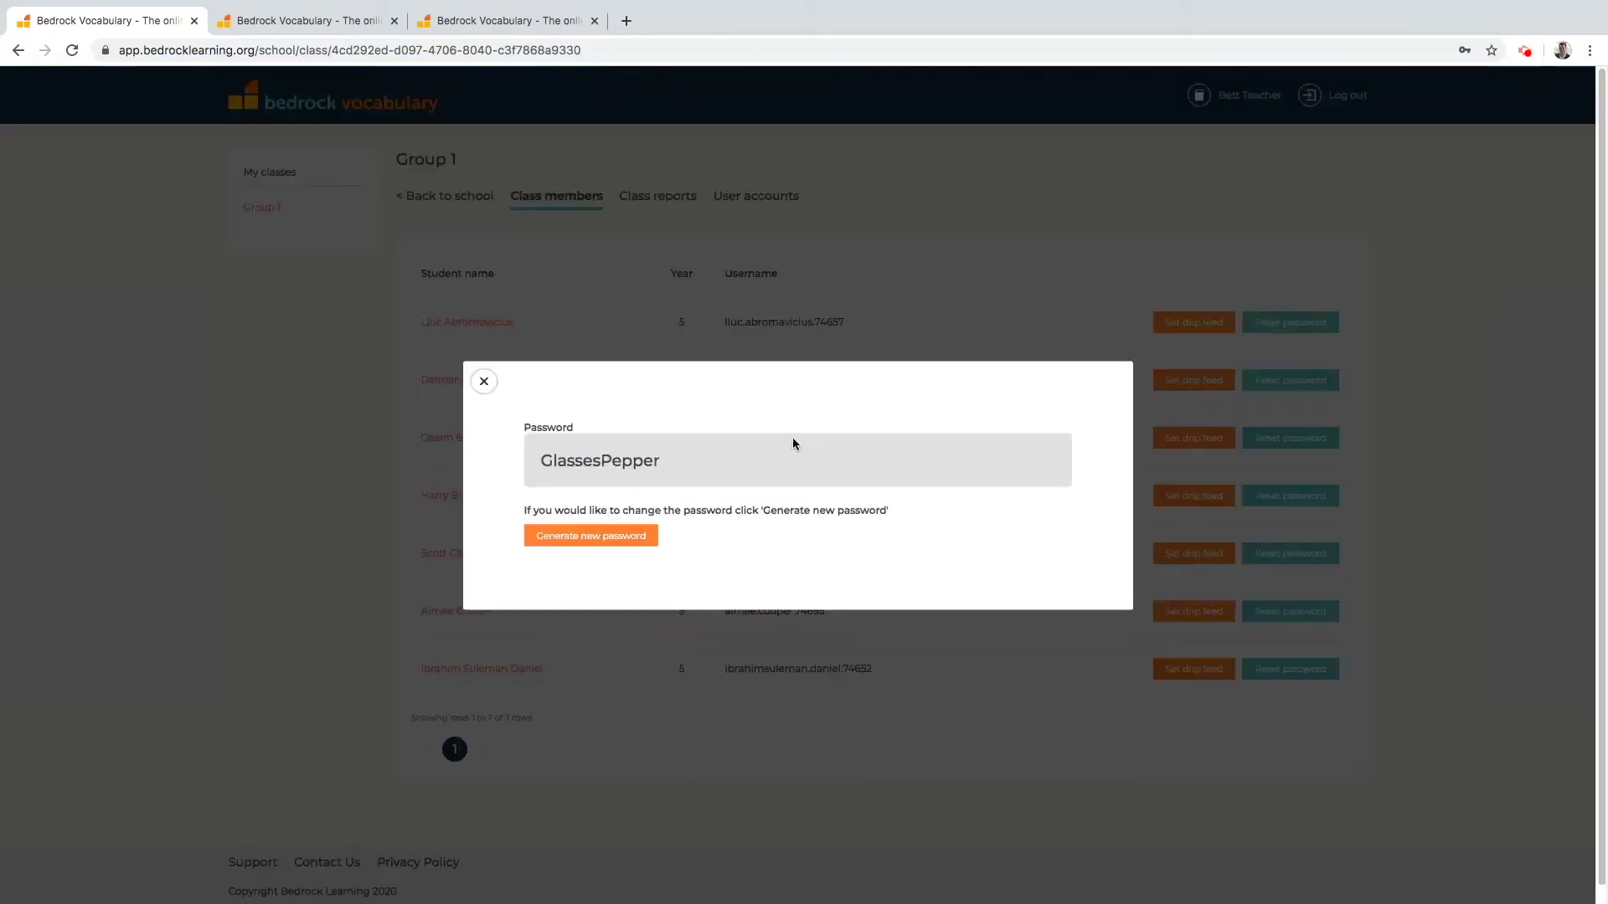
click(484, 383)
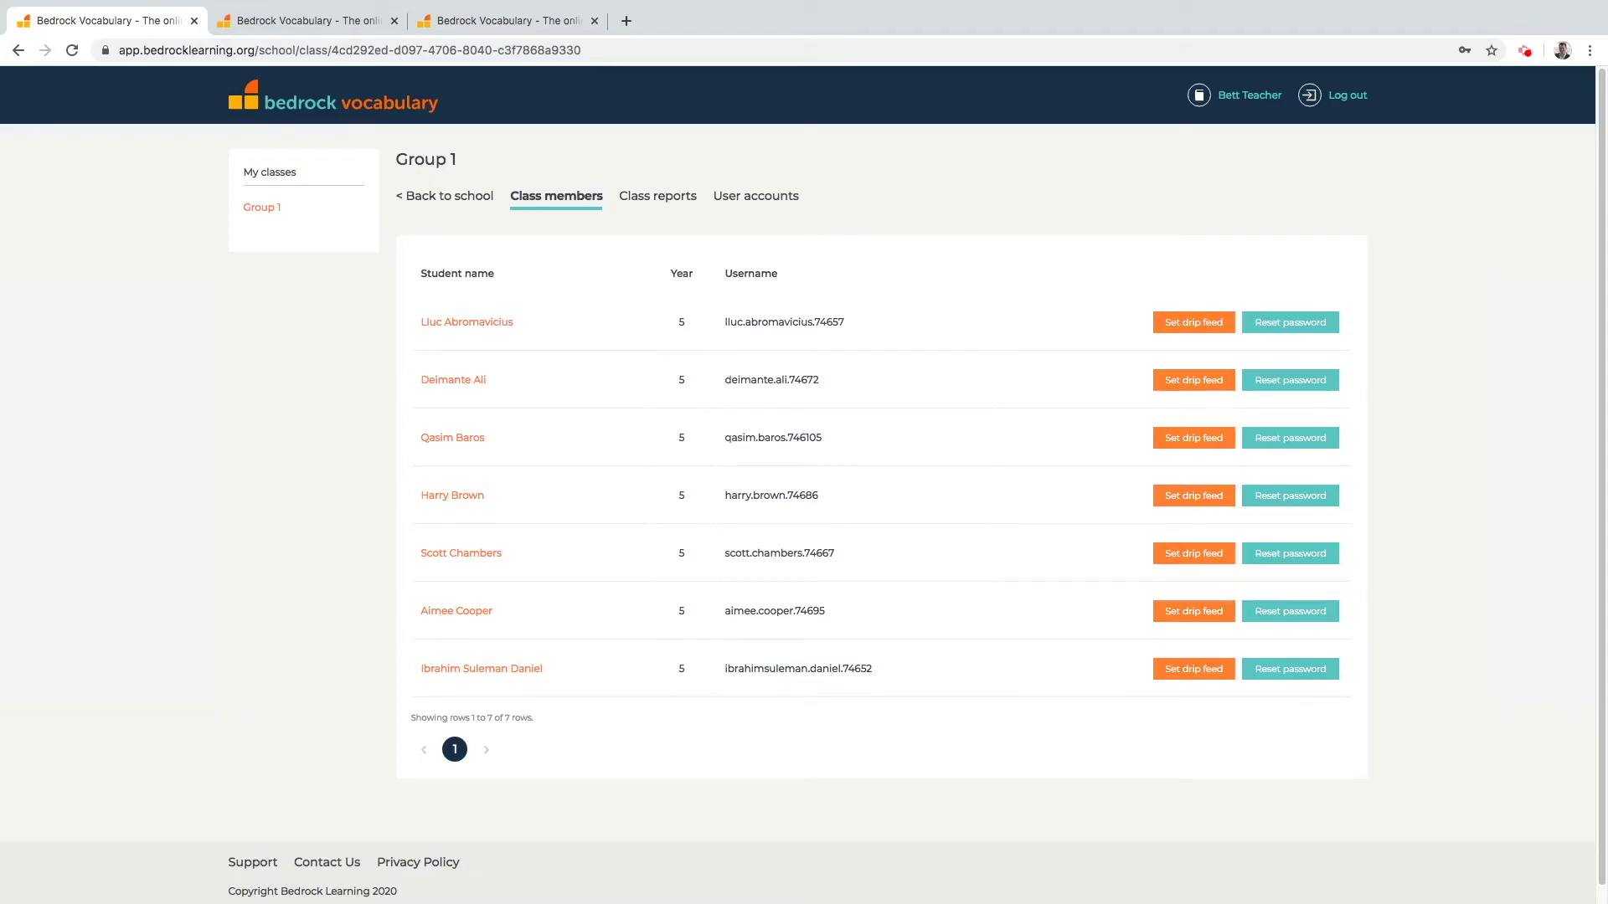
Change the first student's drip feed from 24 to 48 hours between lessons.
click(1187, 321)
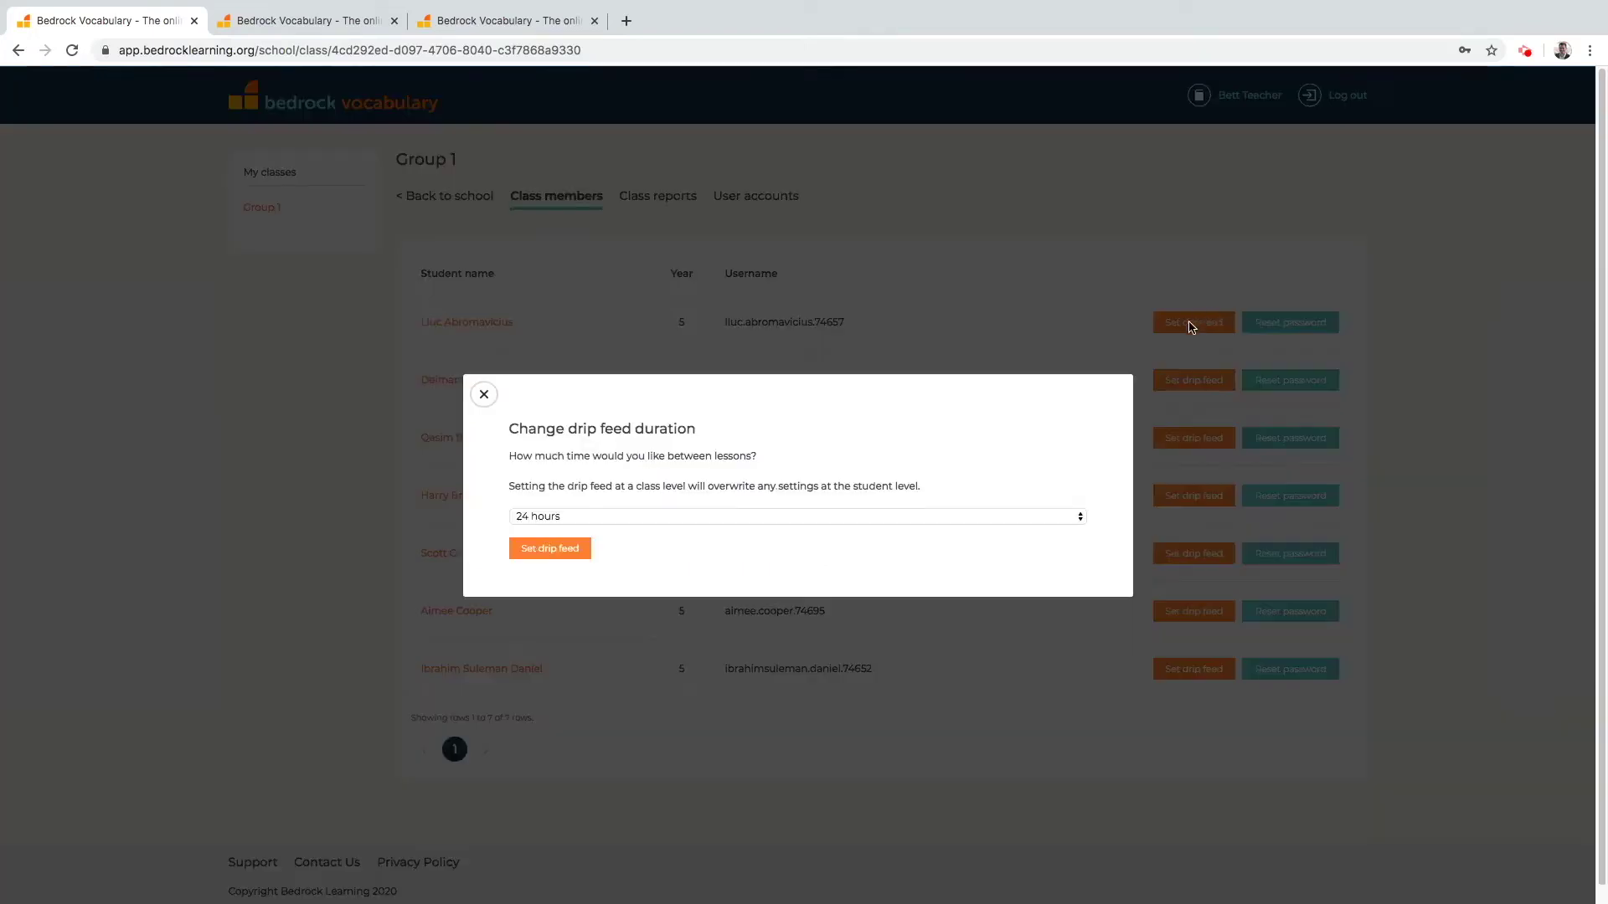
click(946, 516)
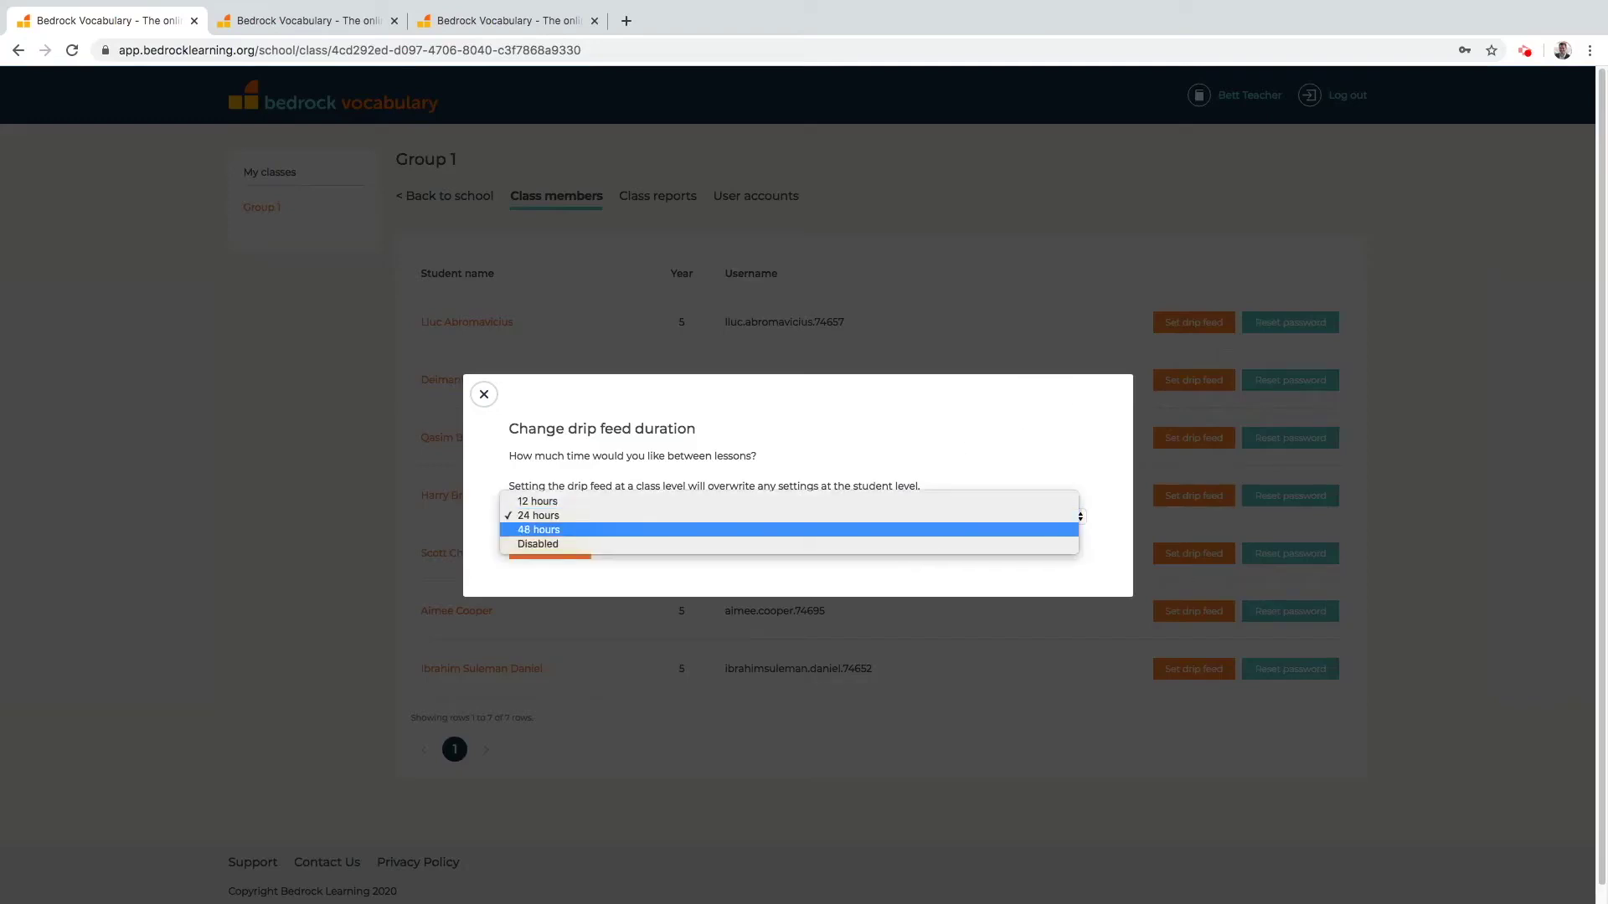
click(921, 530)
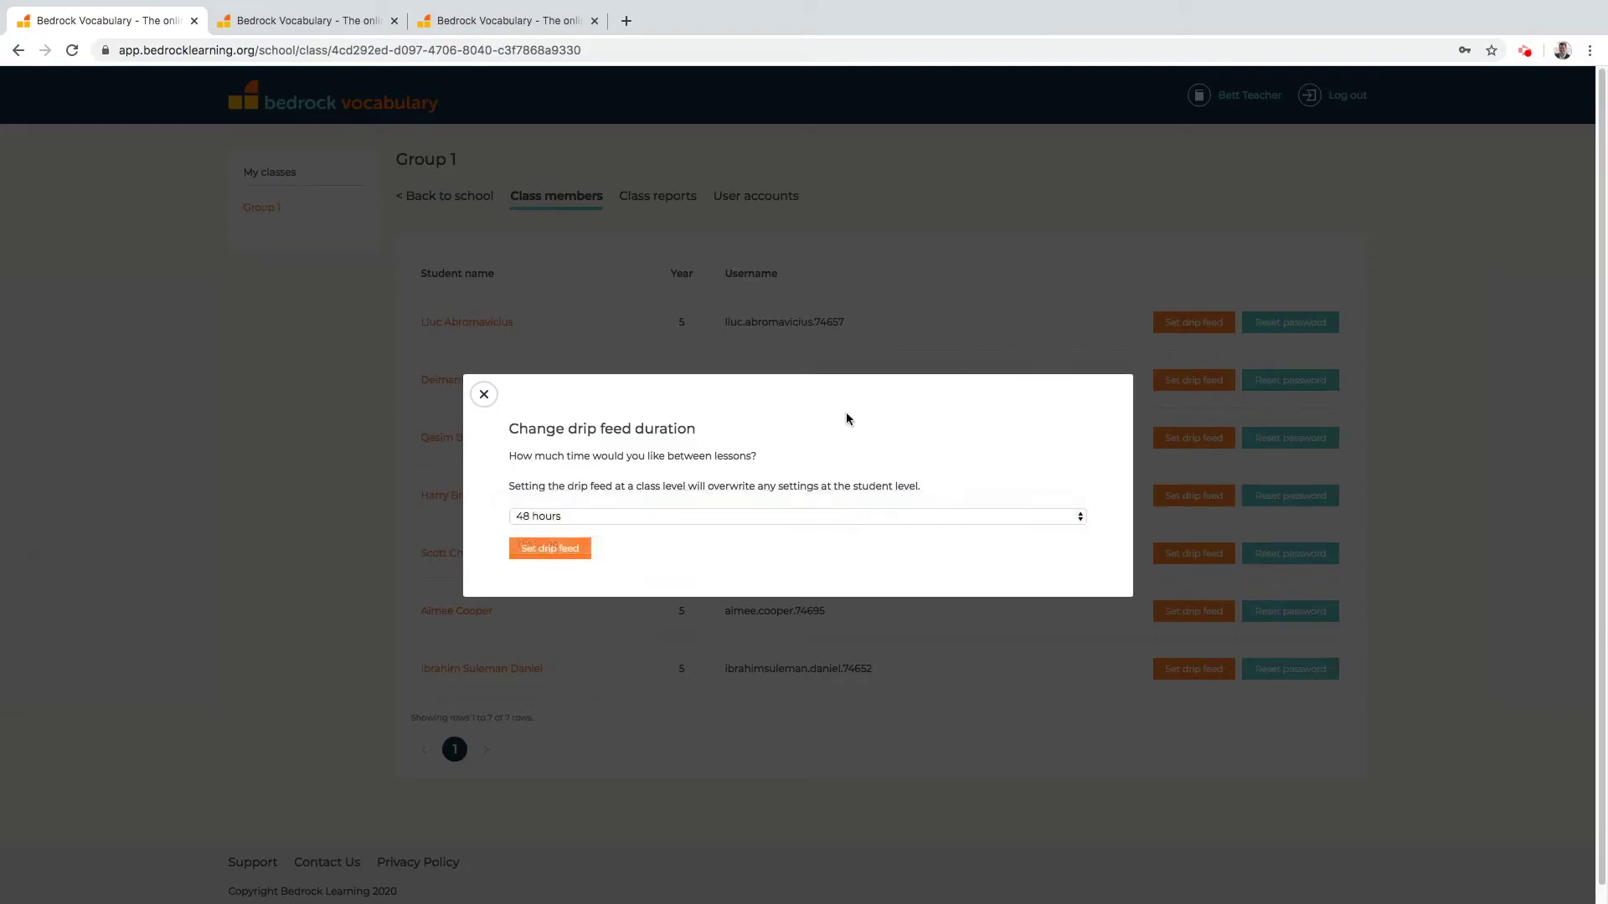
click(536, 550)
click(484, 362)
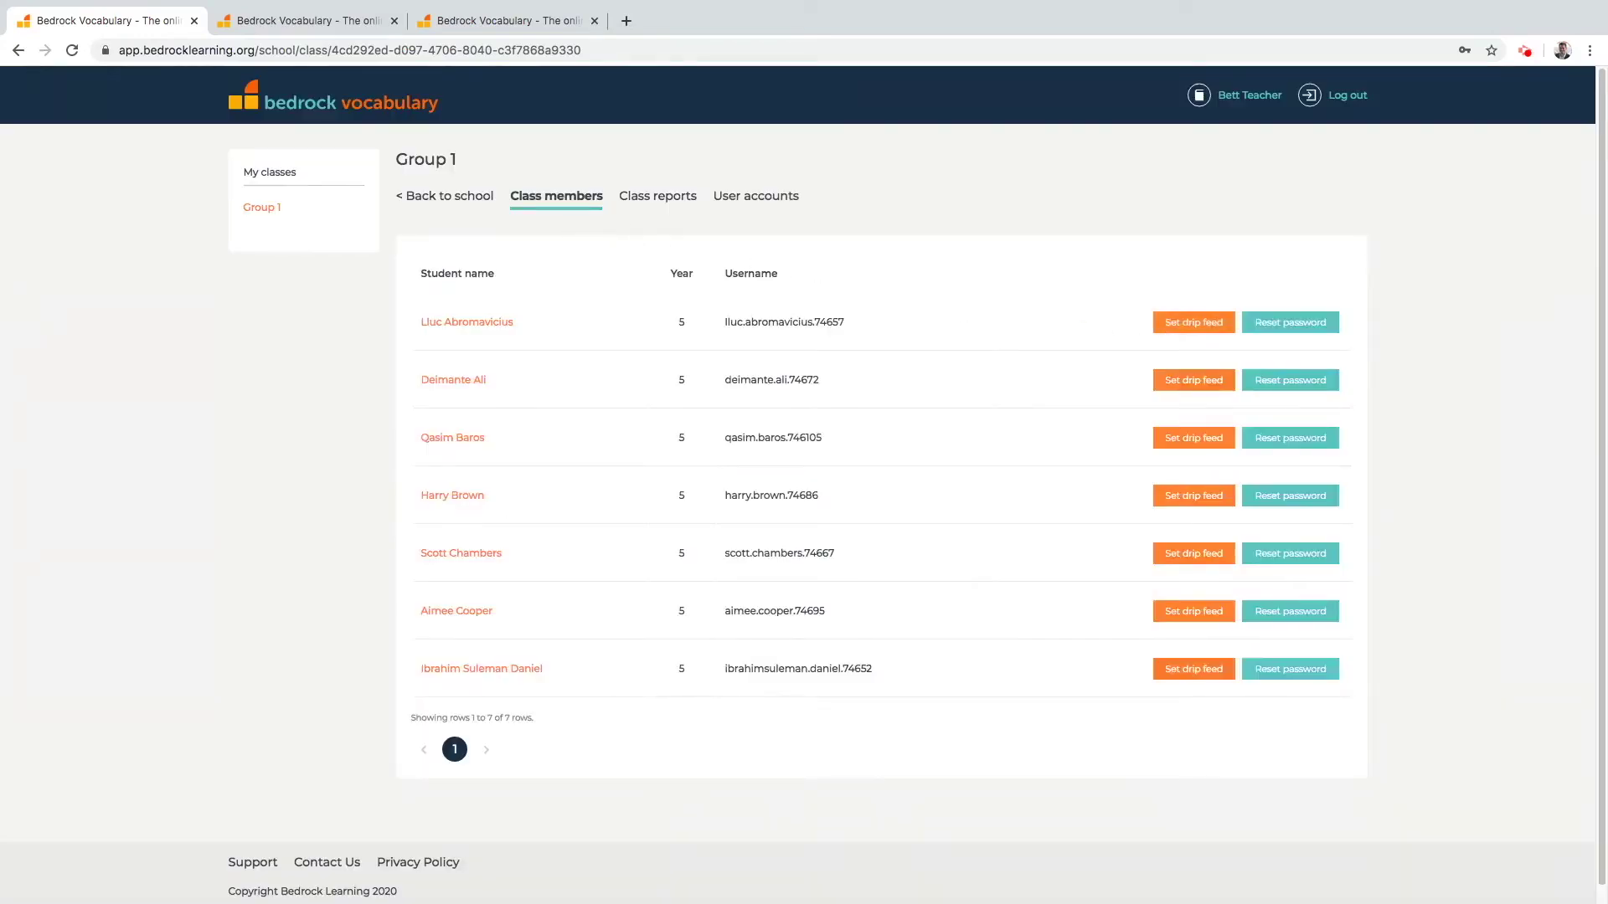
Show Group 1's Class reports page with its eight report tiles.
click(657, 197)
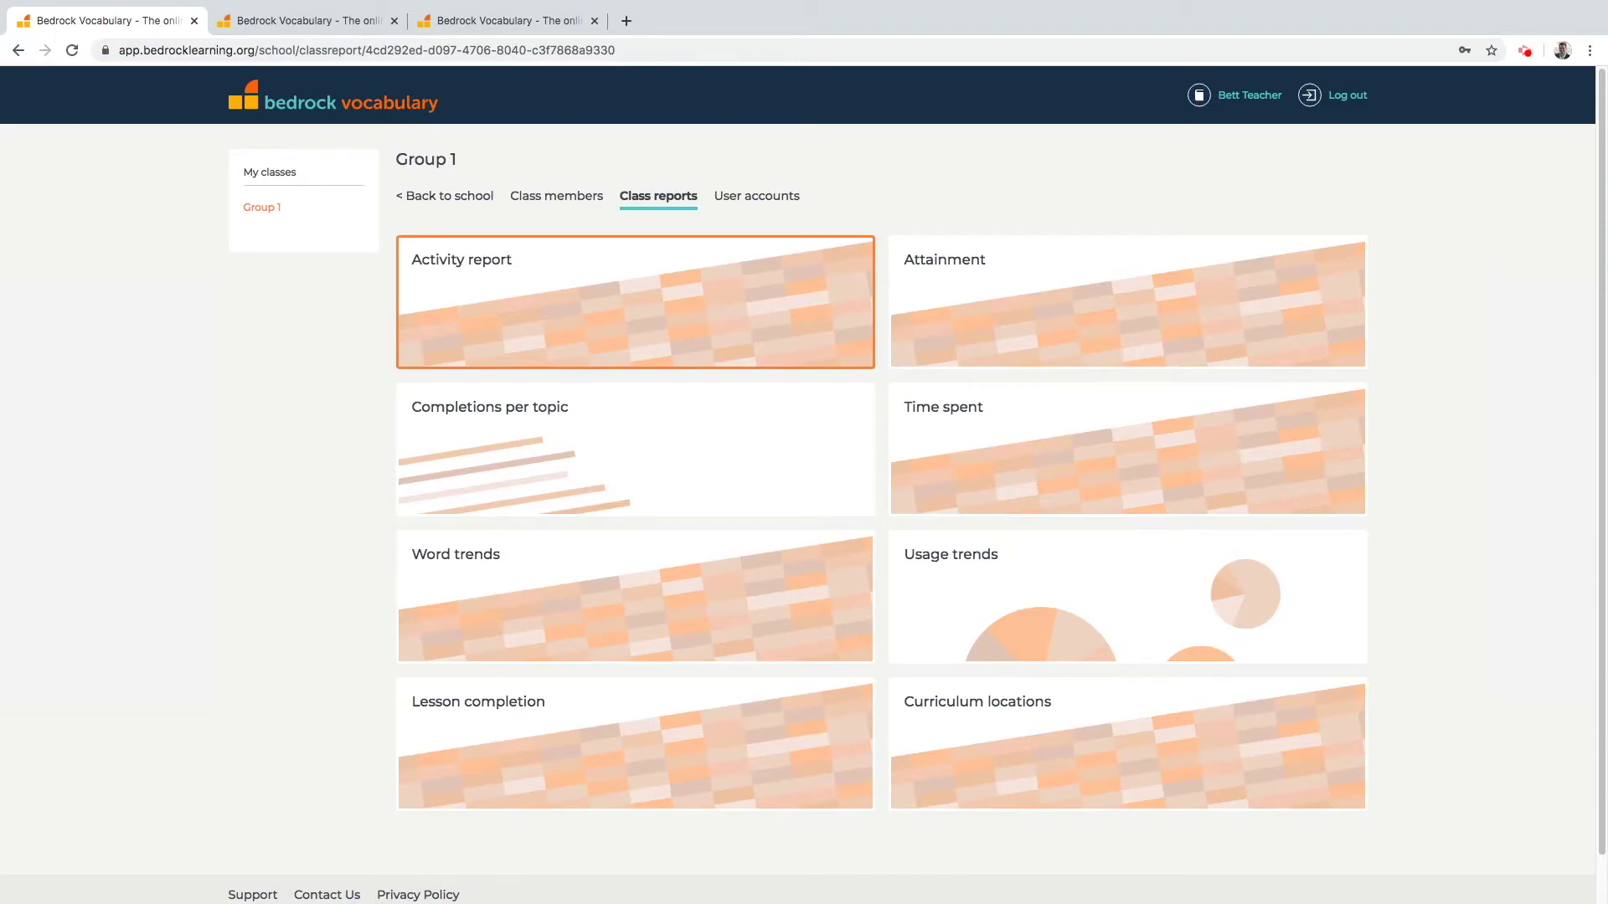
Open the April 21–28, 2020 Activity report and check the 100% score and 20.51% improvement.
click(459, 281)
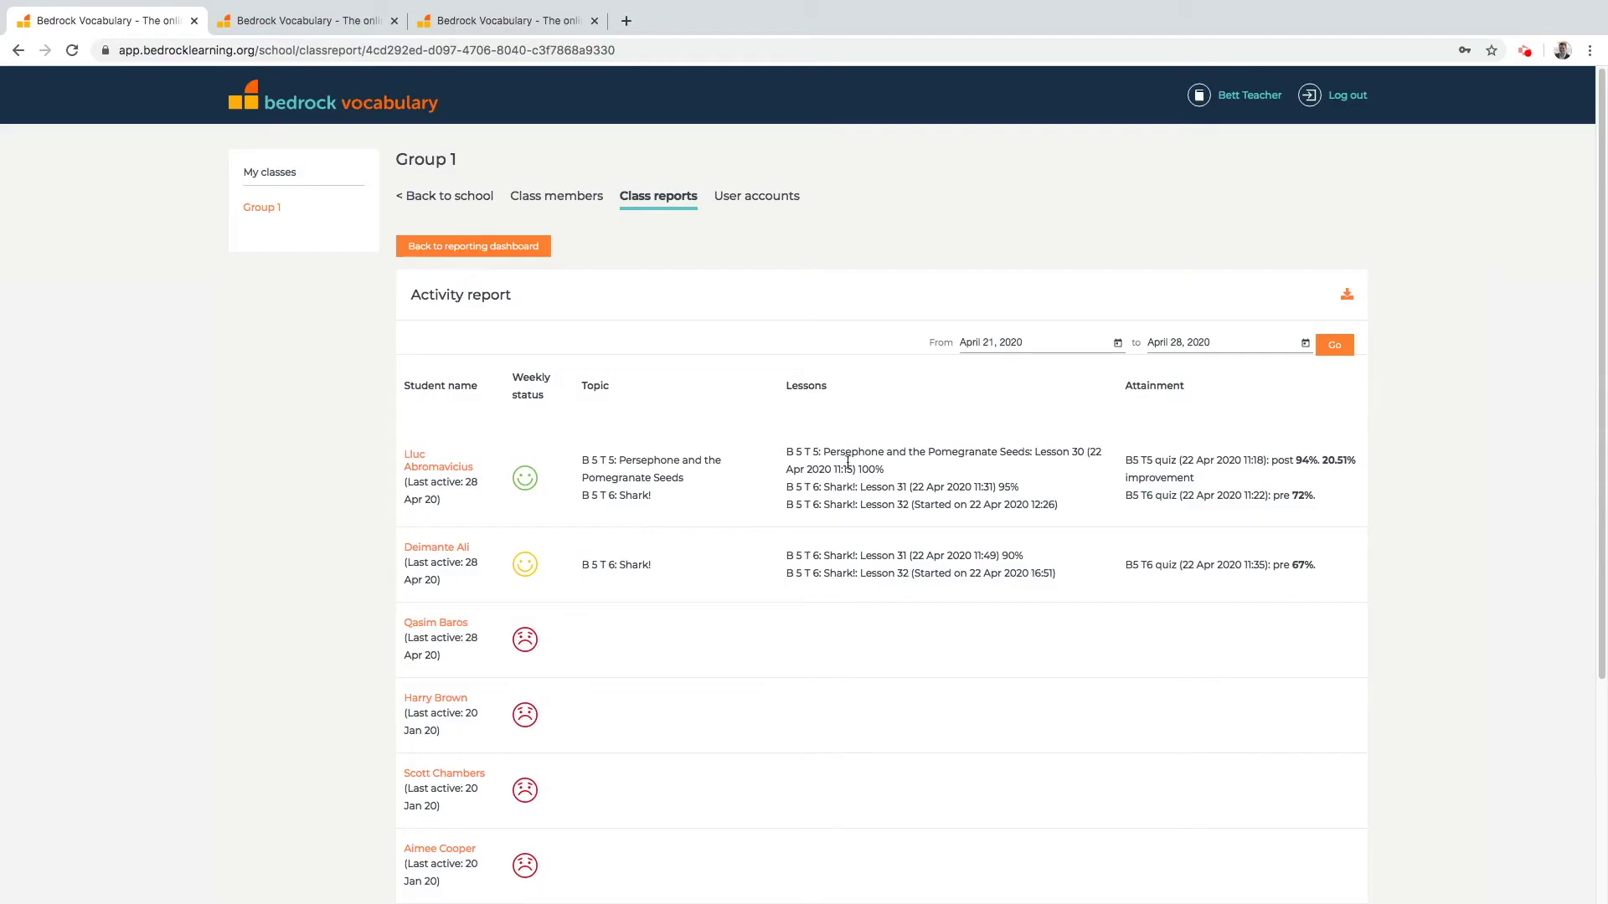
drag(856, 470, 899, 470)
click(1282, 476)
drag(1327, 458, 1349, 478)
click(1344, 476)
Review the first two students' lesson results, including Lesson 31, then open the start-date calendar.
drag(789, 451, 1034, 486)
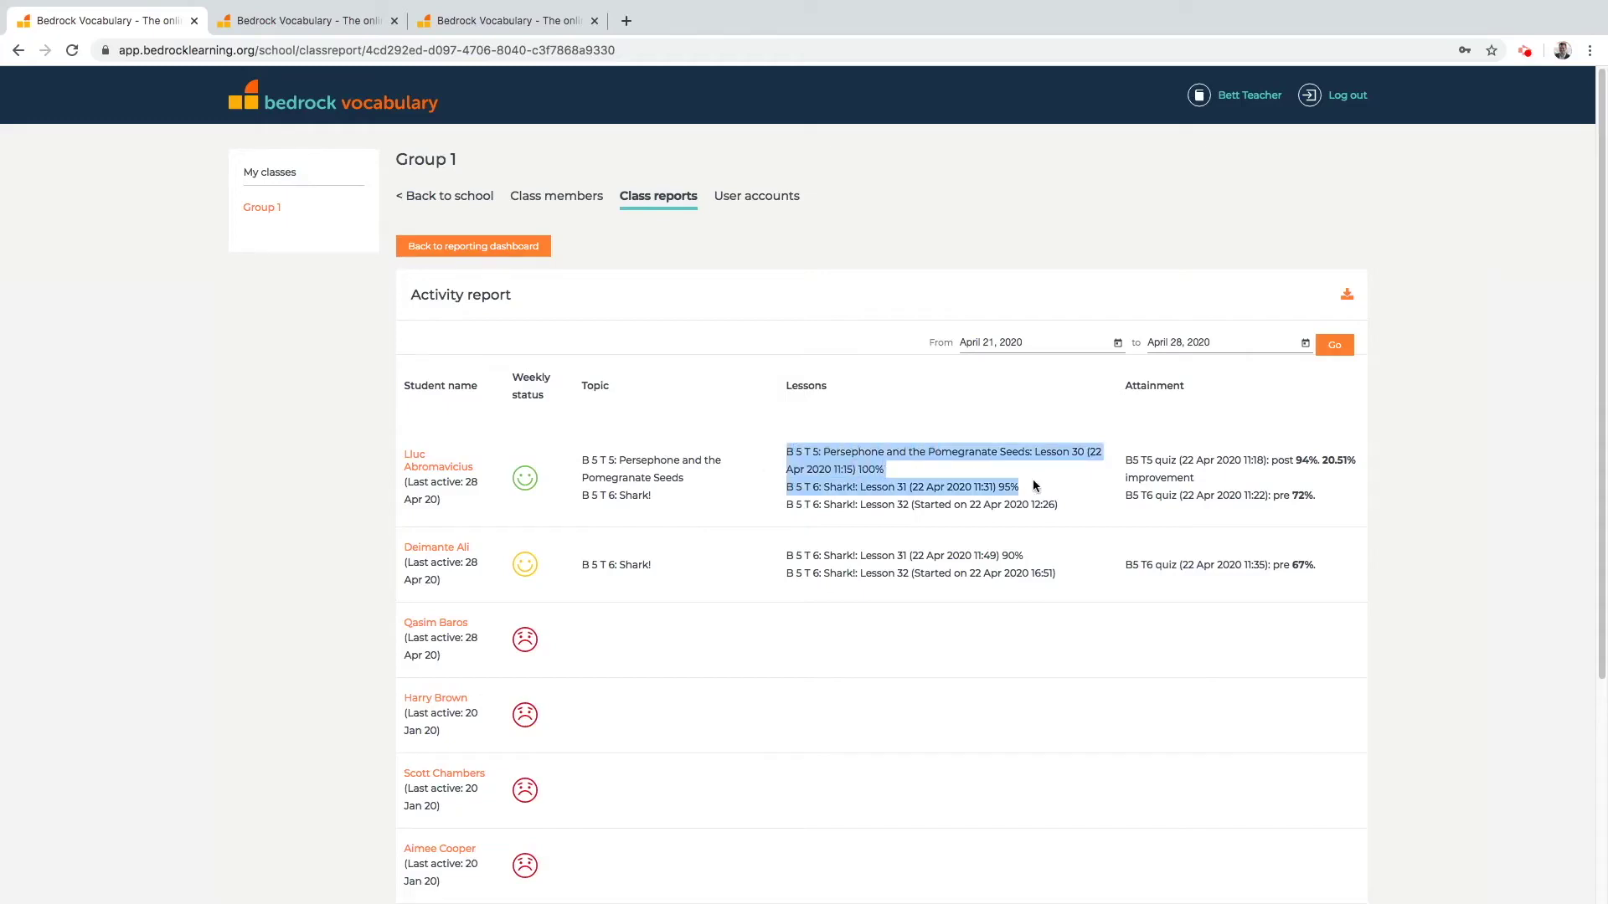
click(1033, 483)
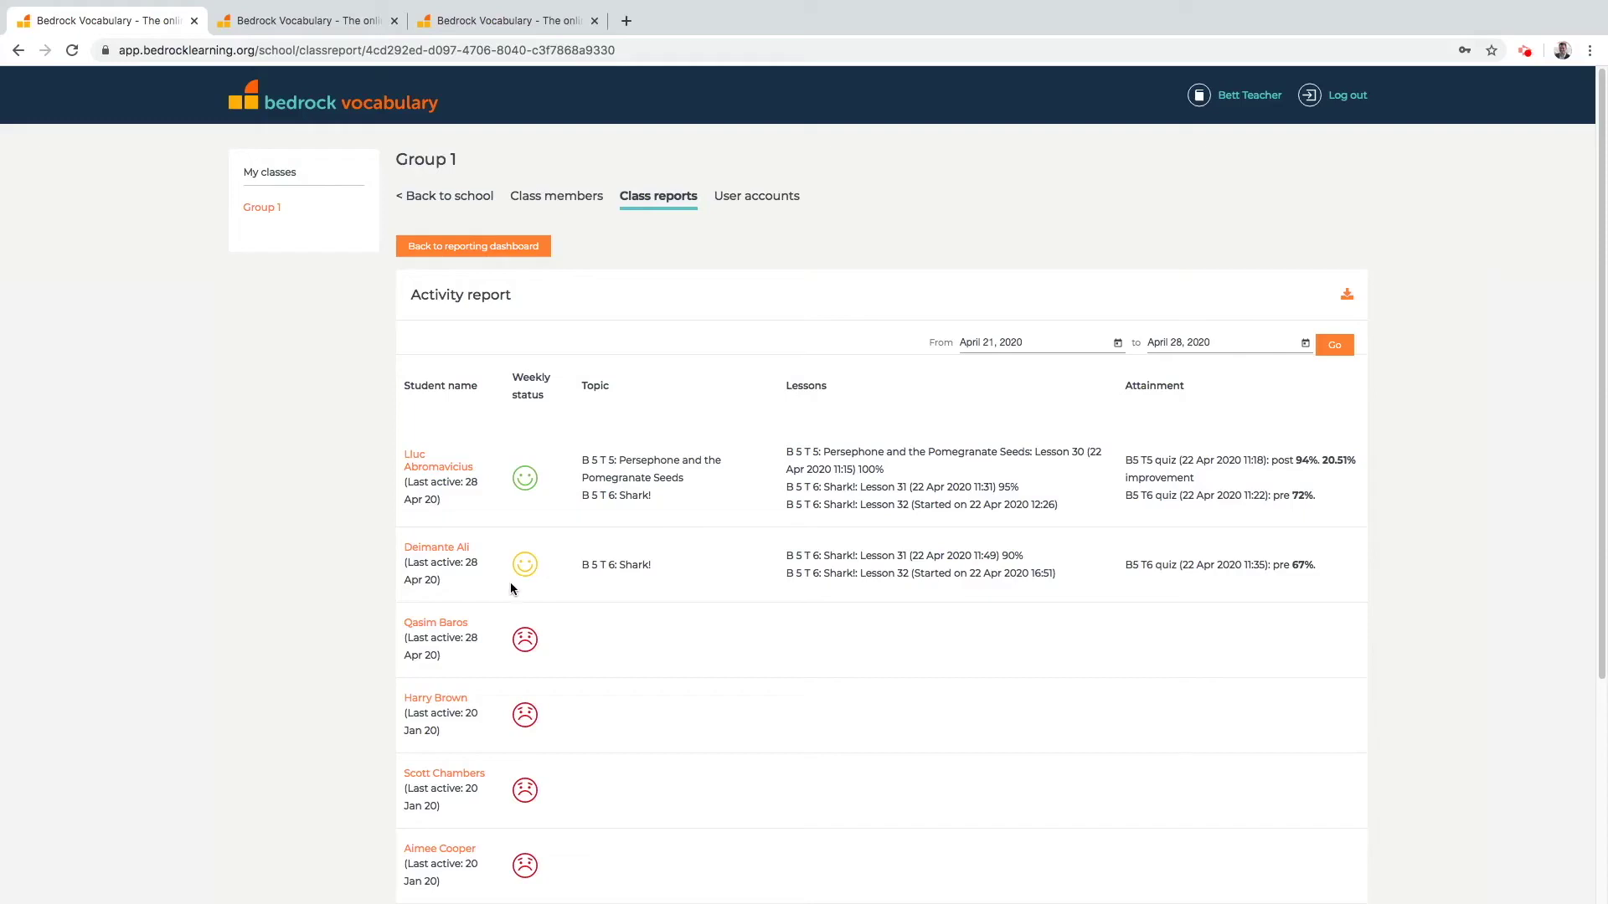
drag(785, 556, 1036, 556)
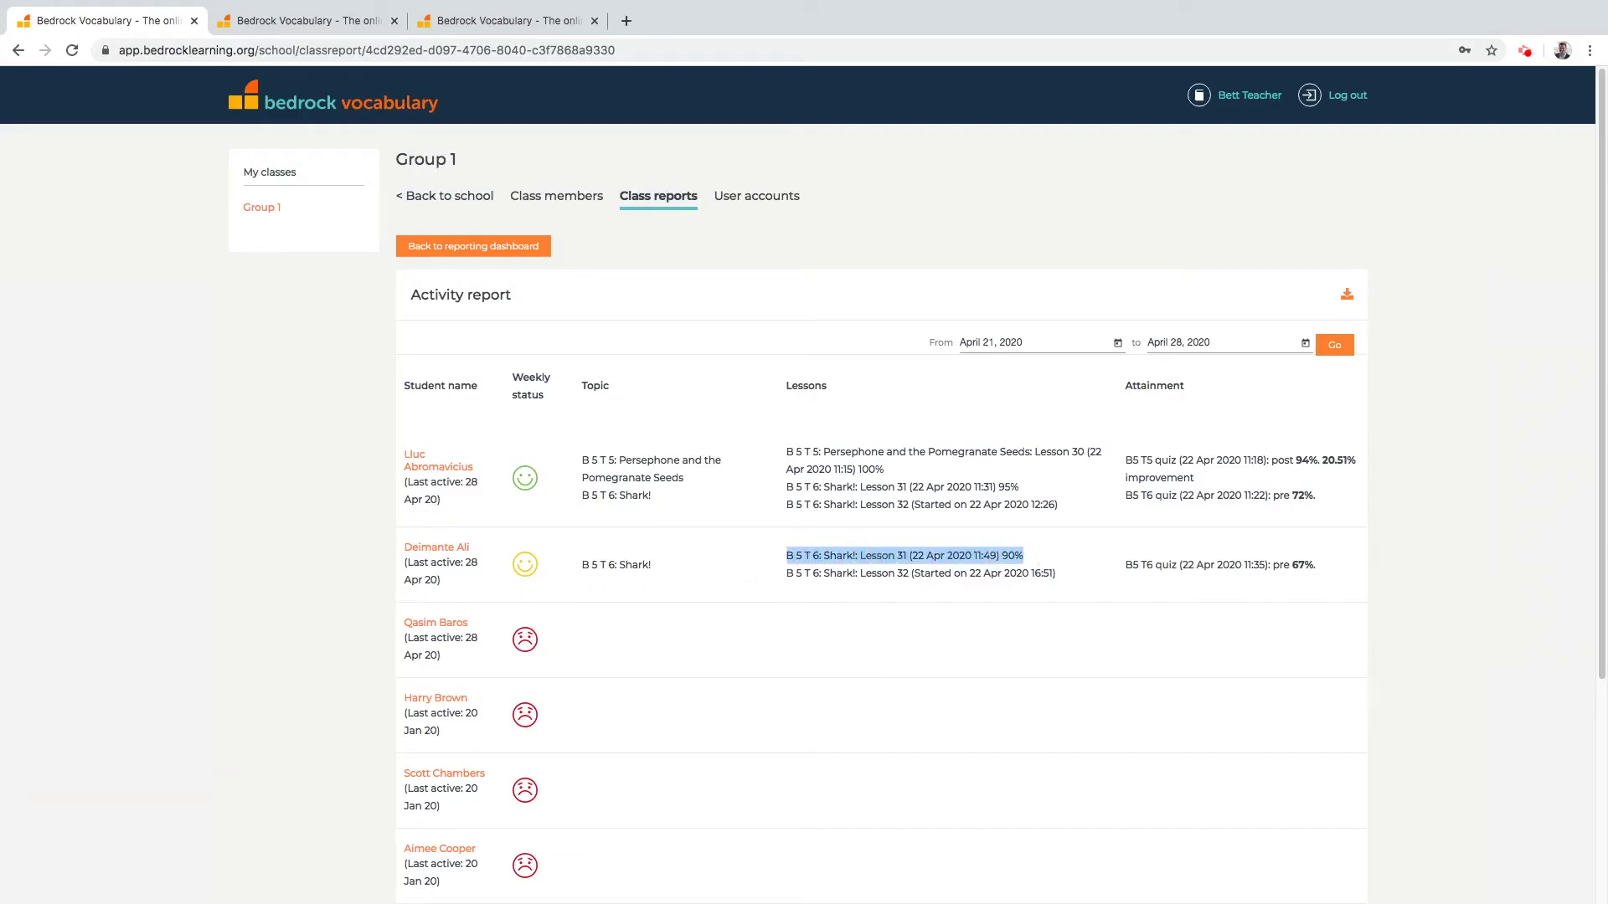
click(1036, 556)
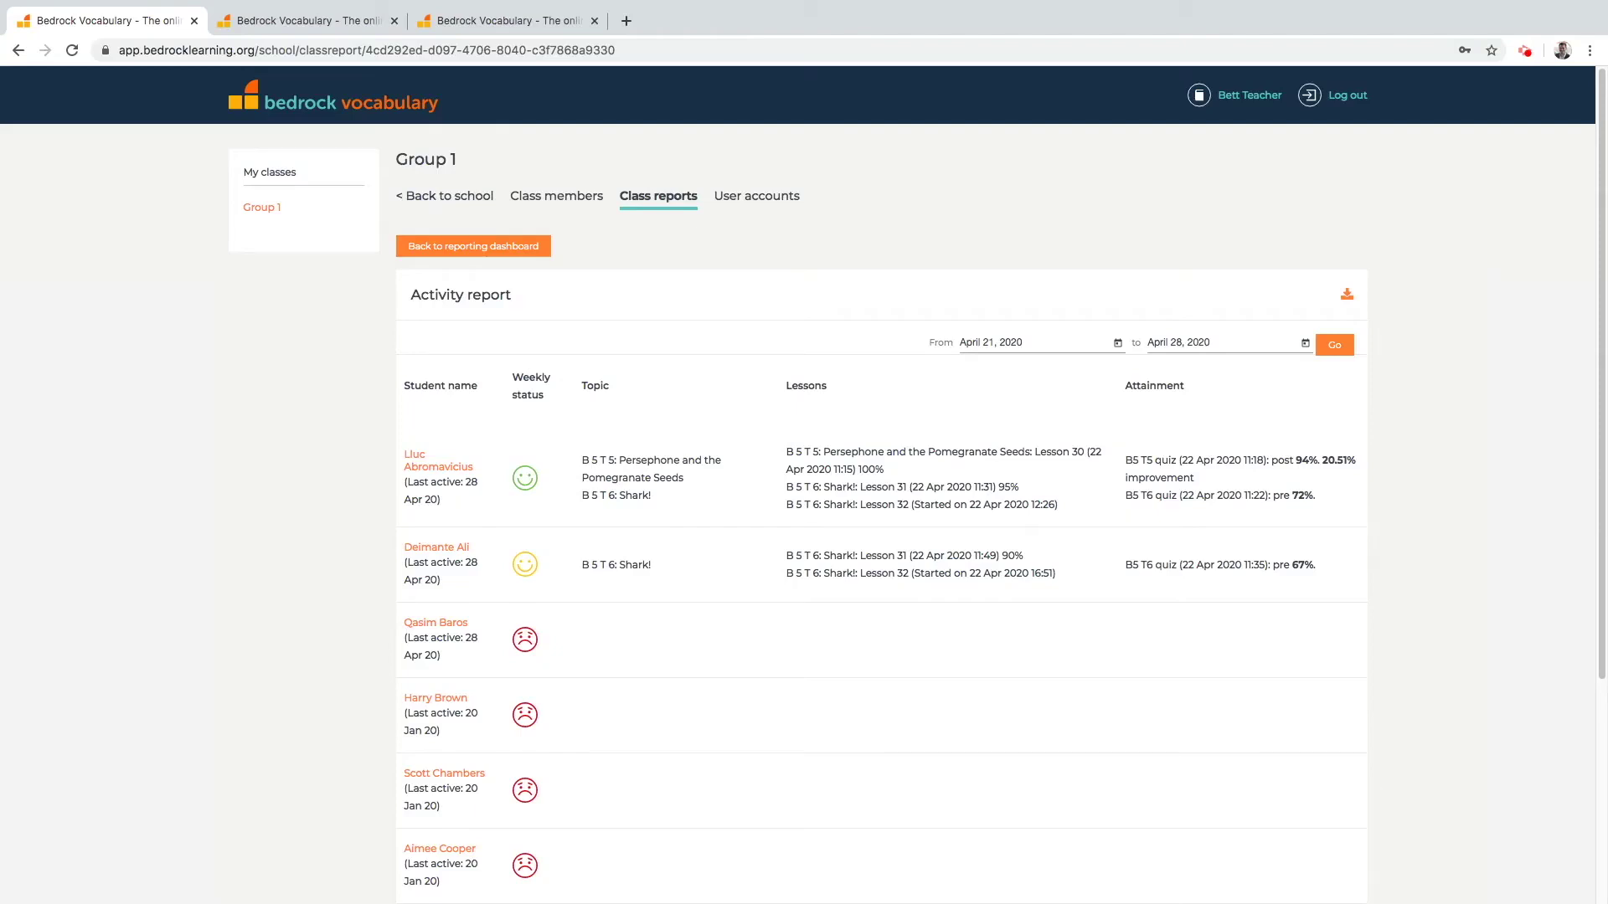
click(1119, 343)
Browse the calendar from March to June 2020, then close it with dates unchanged.
click(1185, 389)
click(1183, 391)
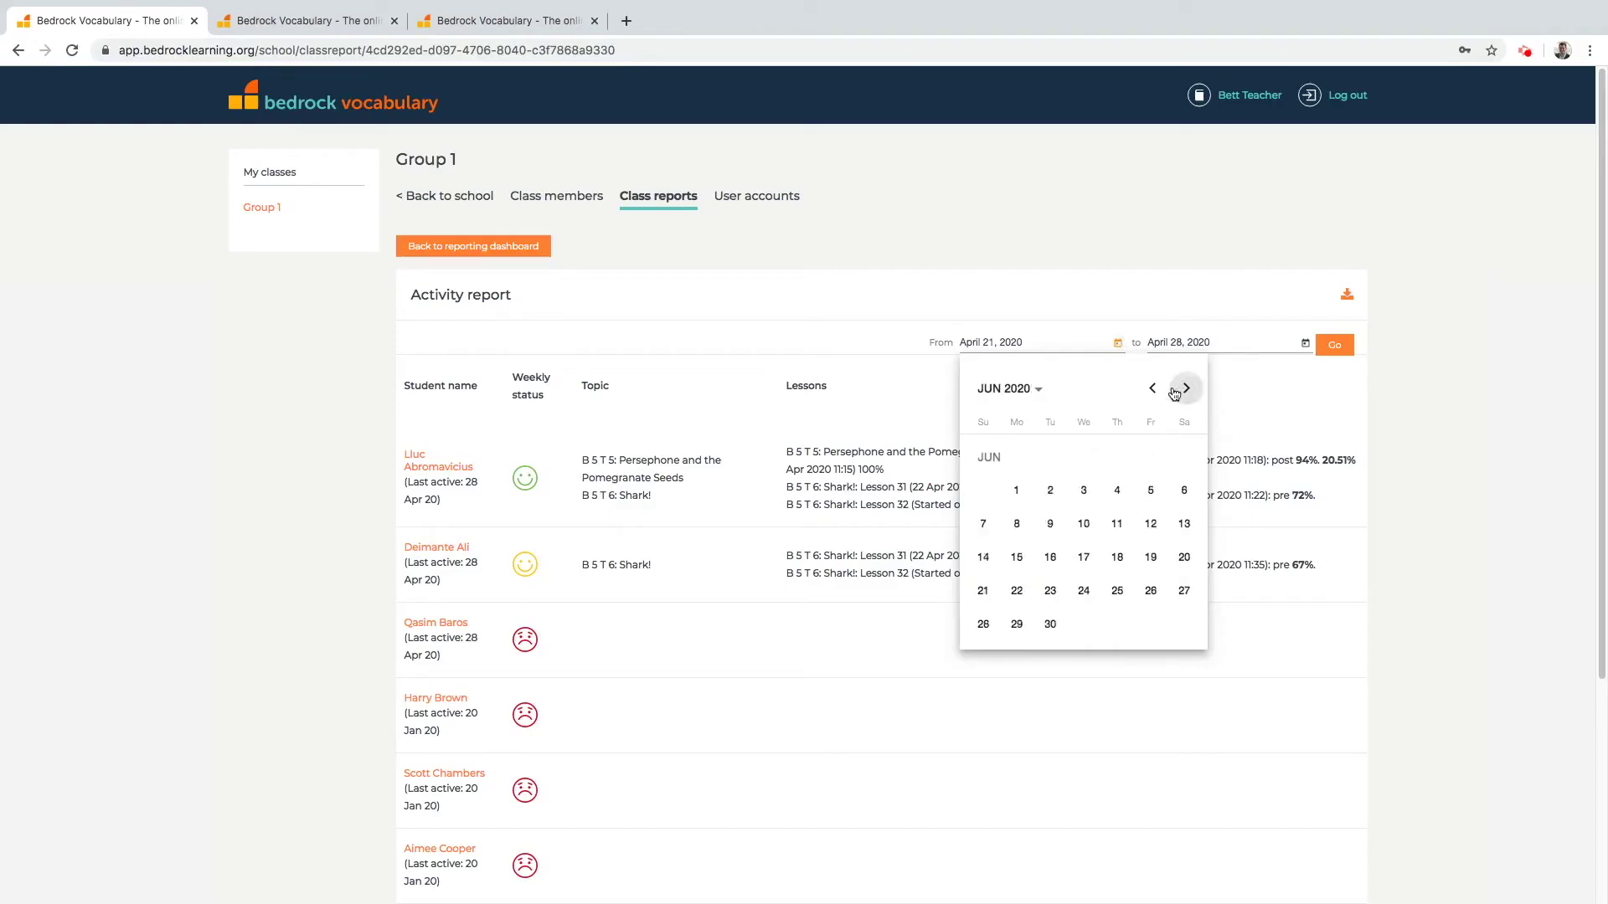
click(1152, 389)
click(1152, 388)
click(1153, 388)
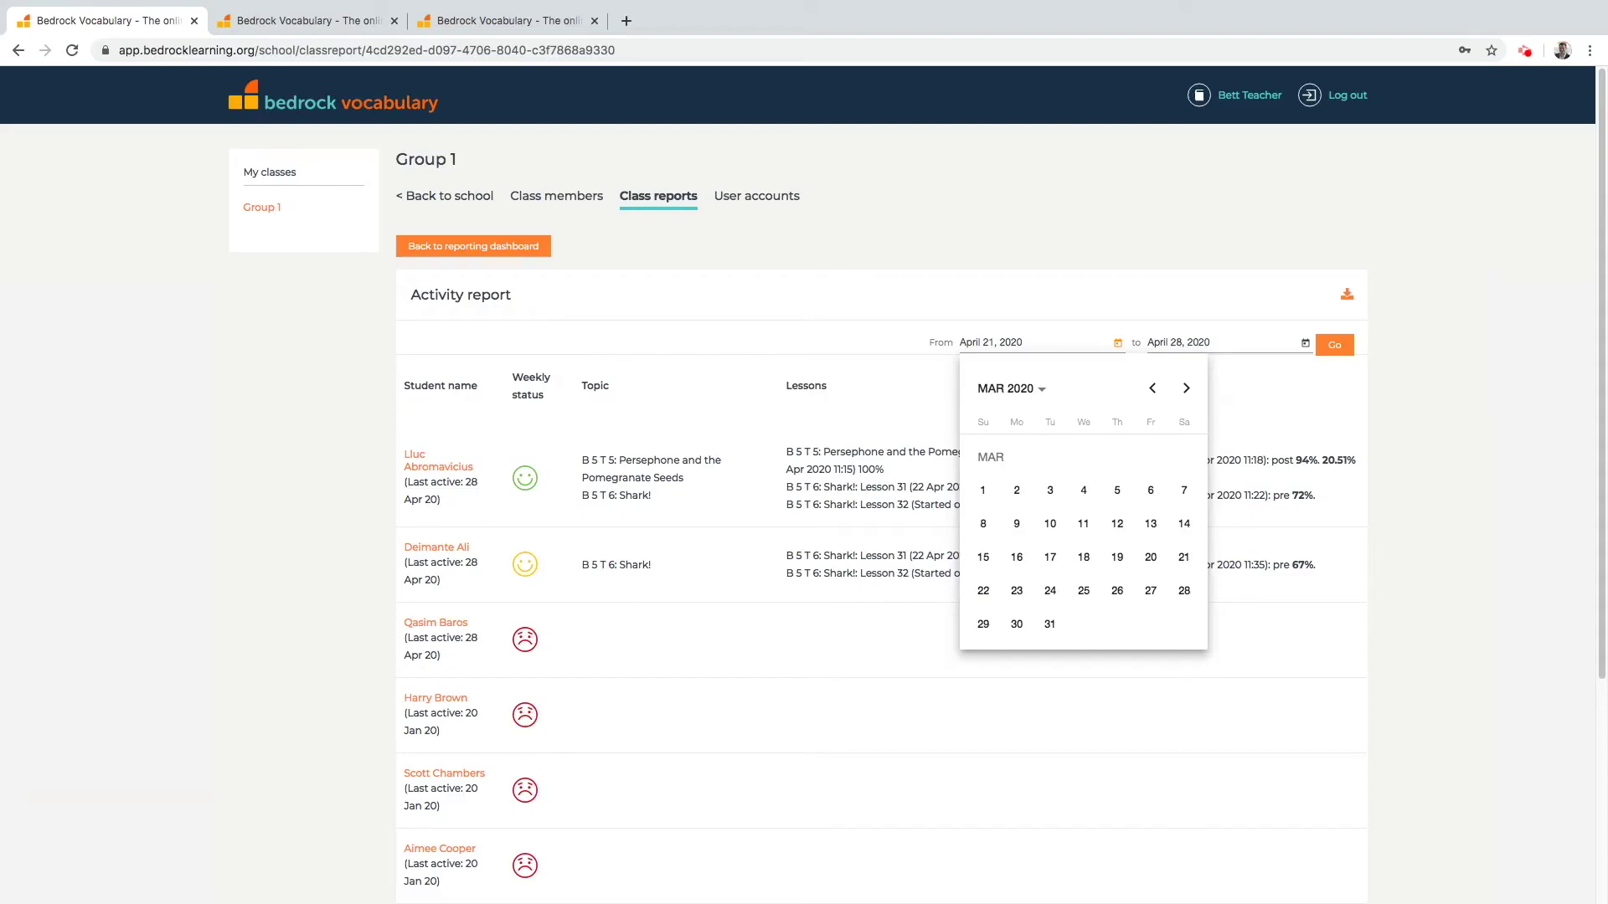
click(922, 402)
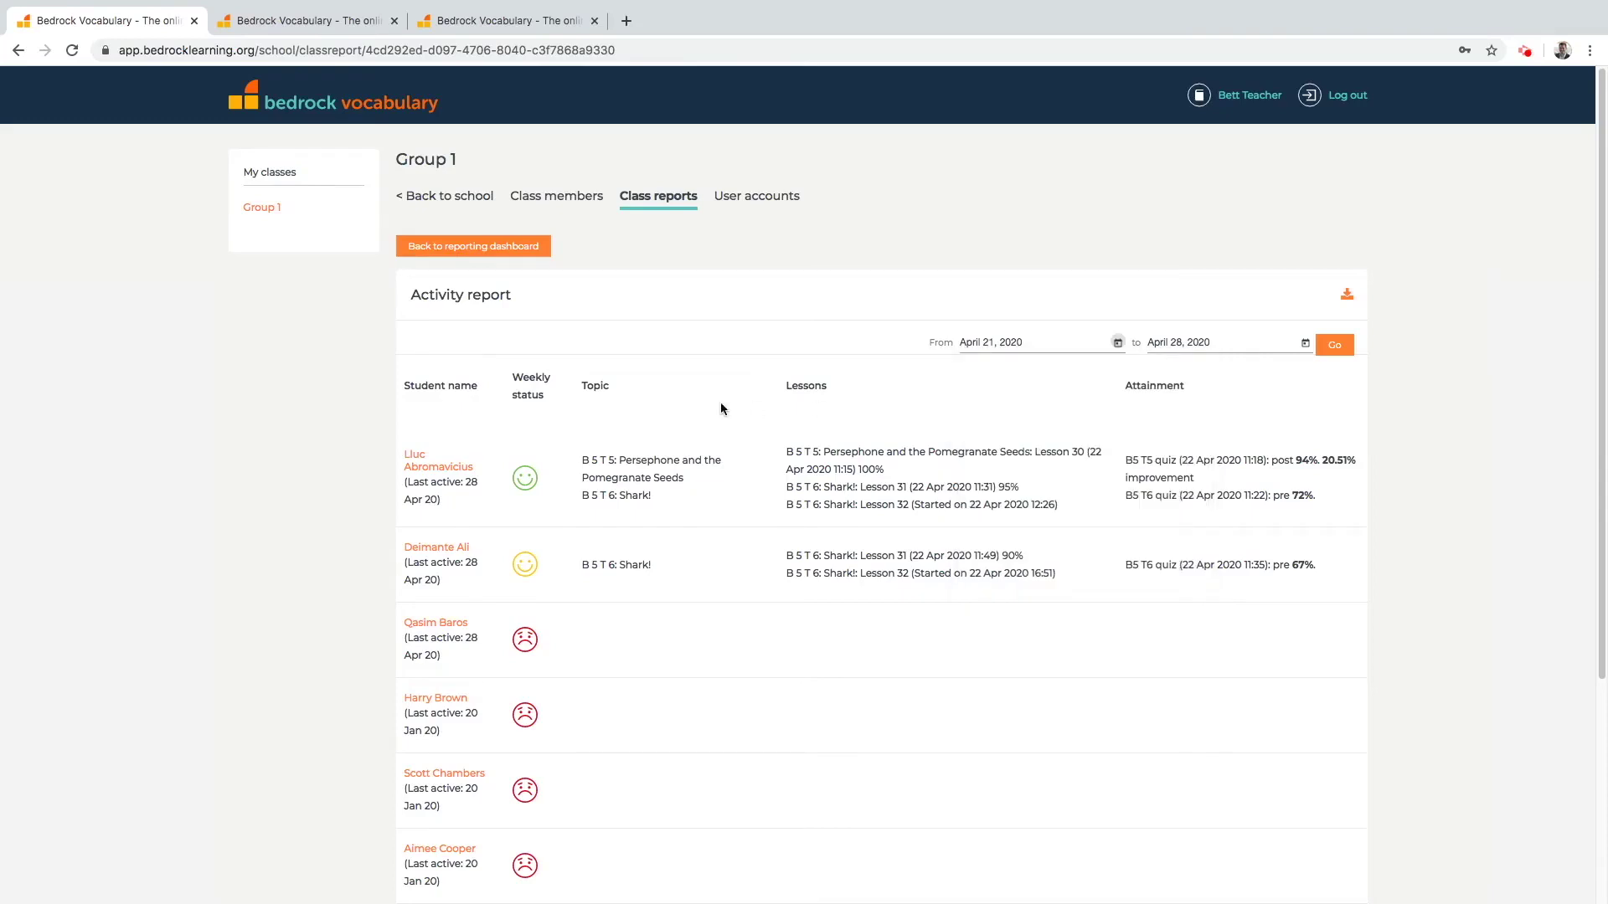
From the reports grid, open Word trends and filter it to Block 5.
click(500, 248)
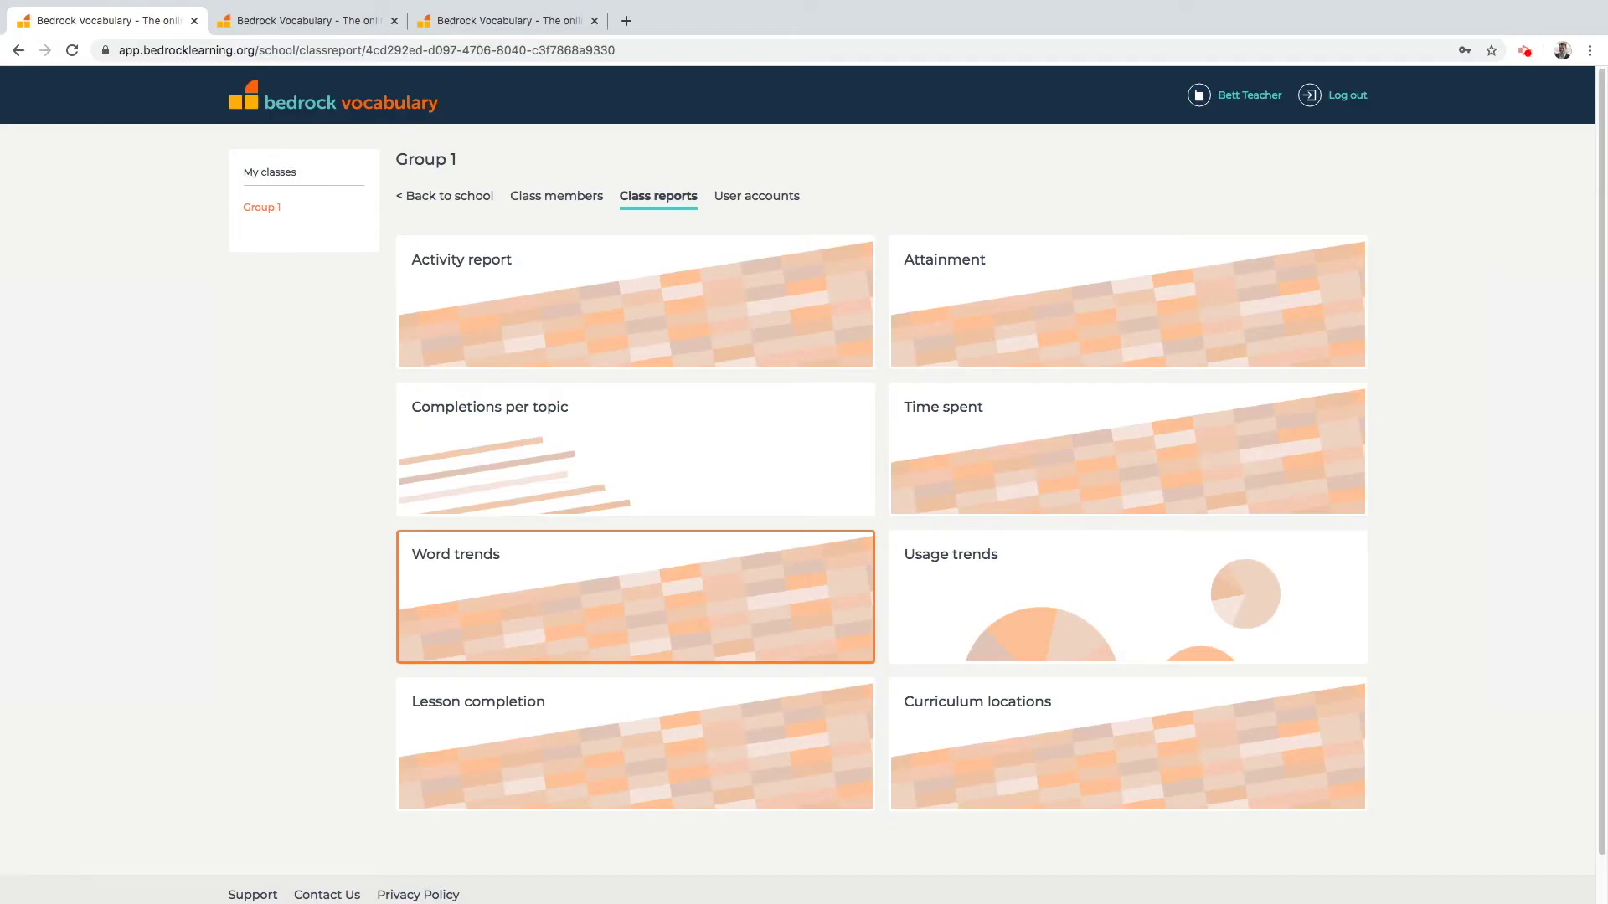
click(471, 578)
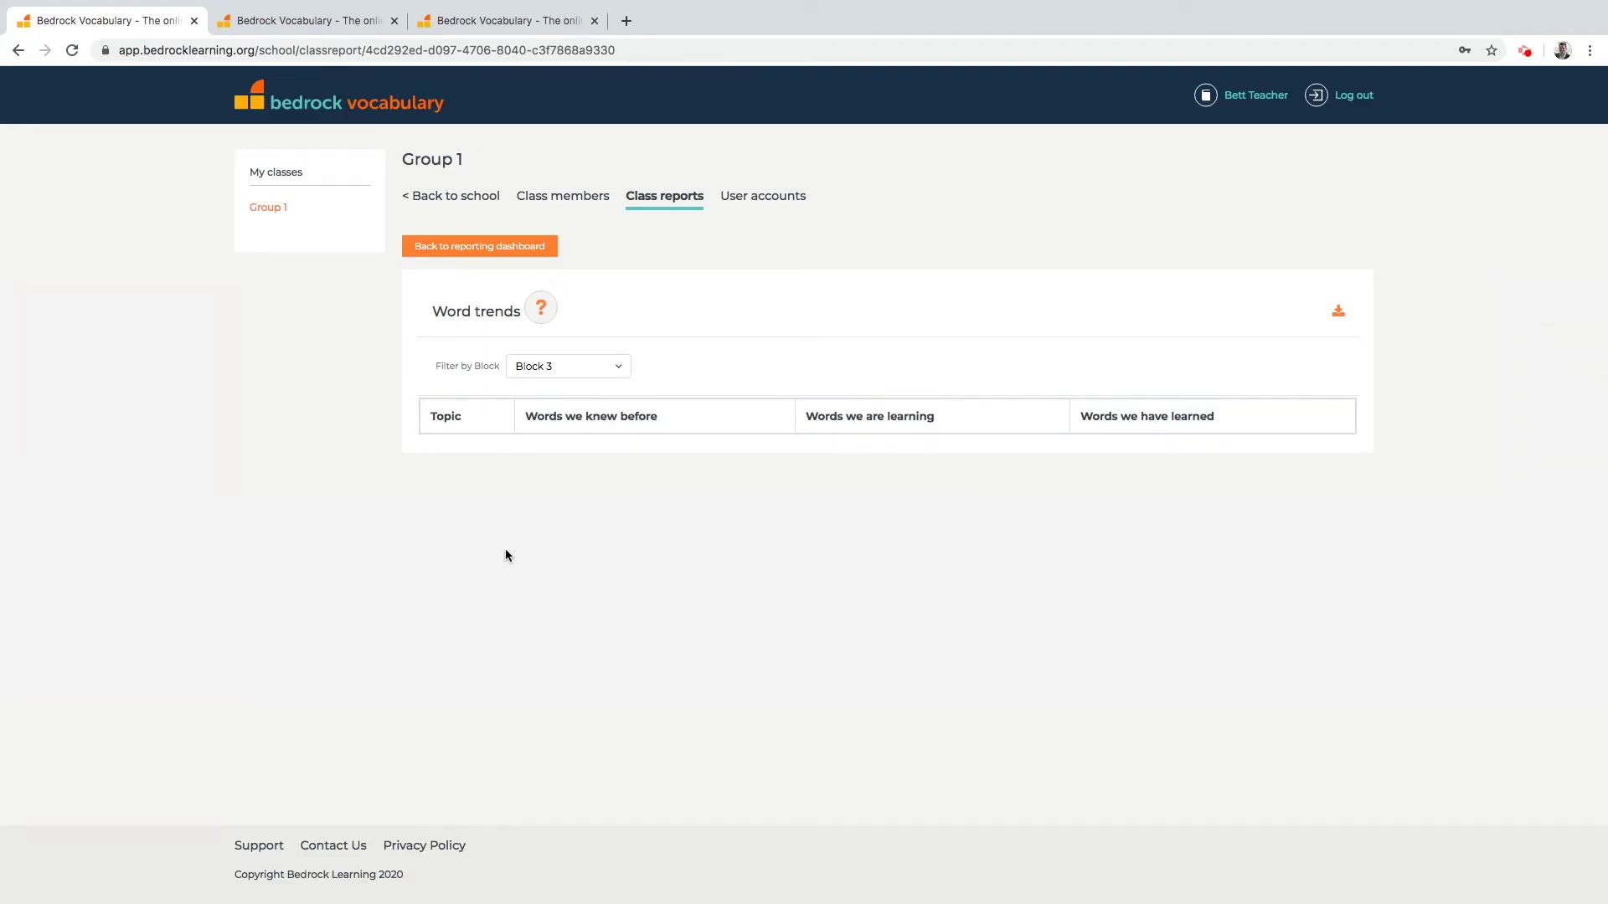
click(598, 372)
key(Down)
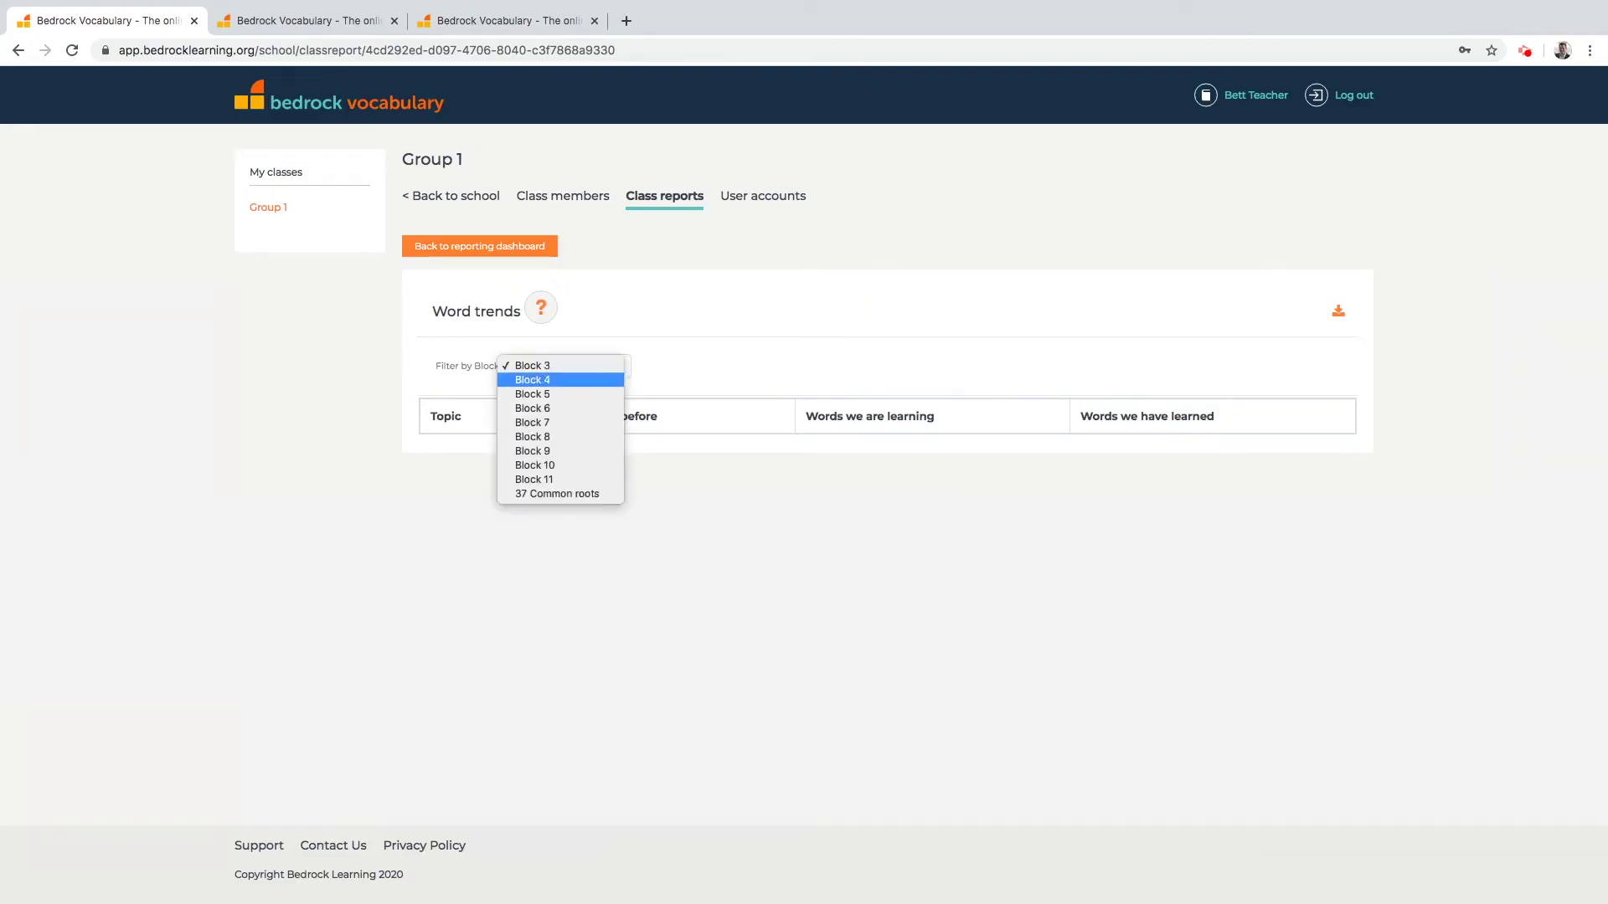
key(Down)
key(Return)
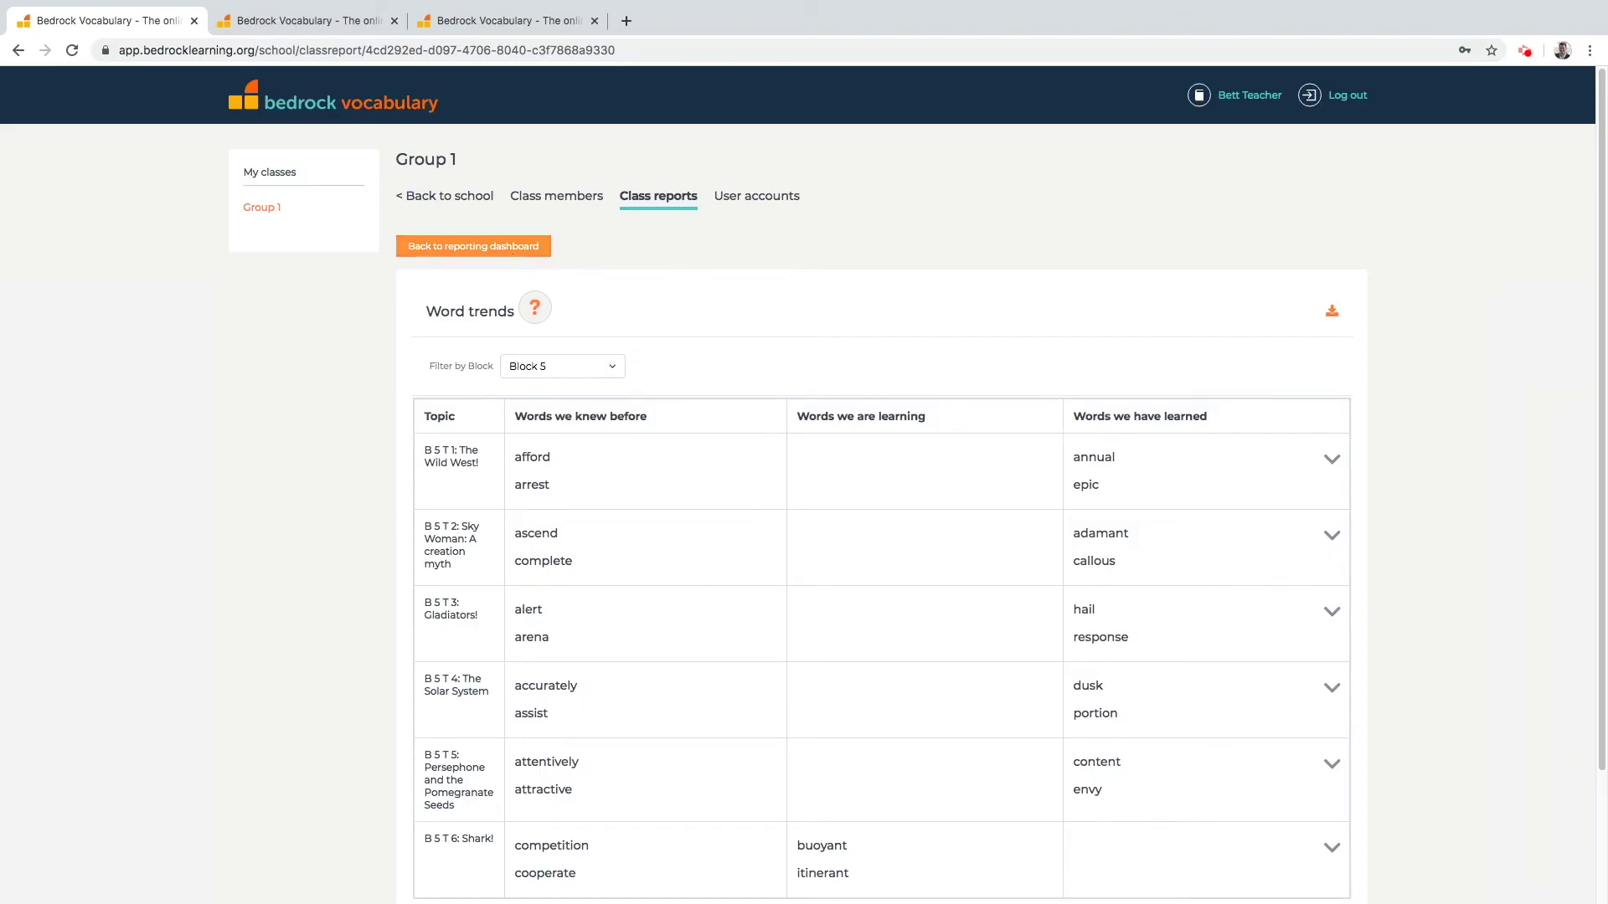
Open Group 1's User accounts list and reveal all seven students' passwords and access codes.
click(507, 247)
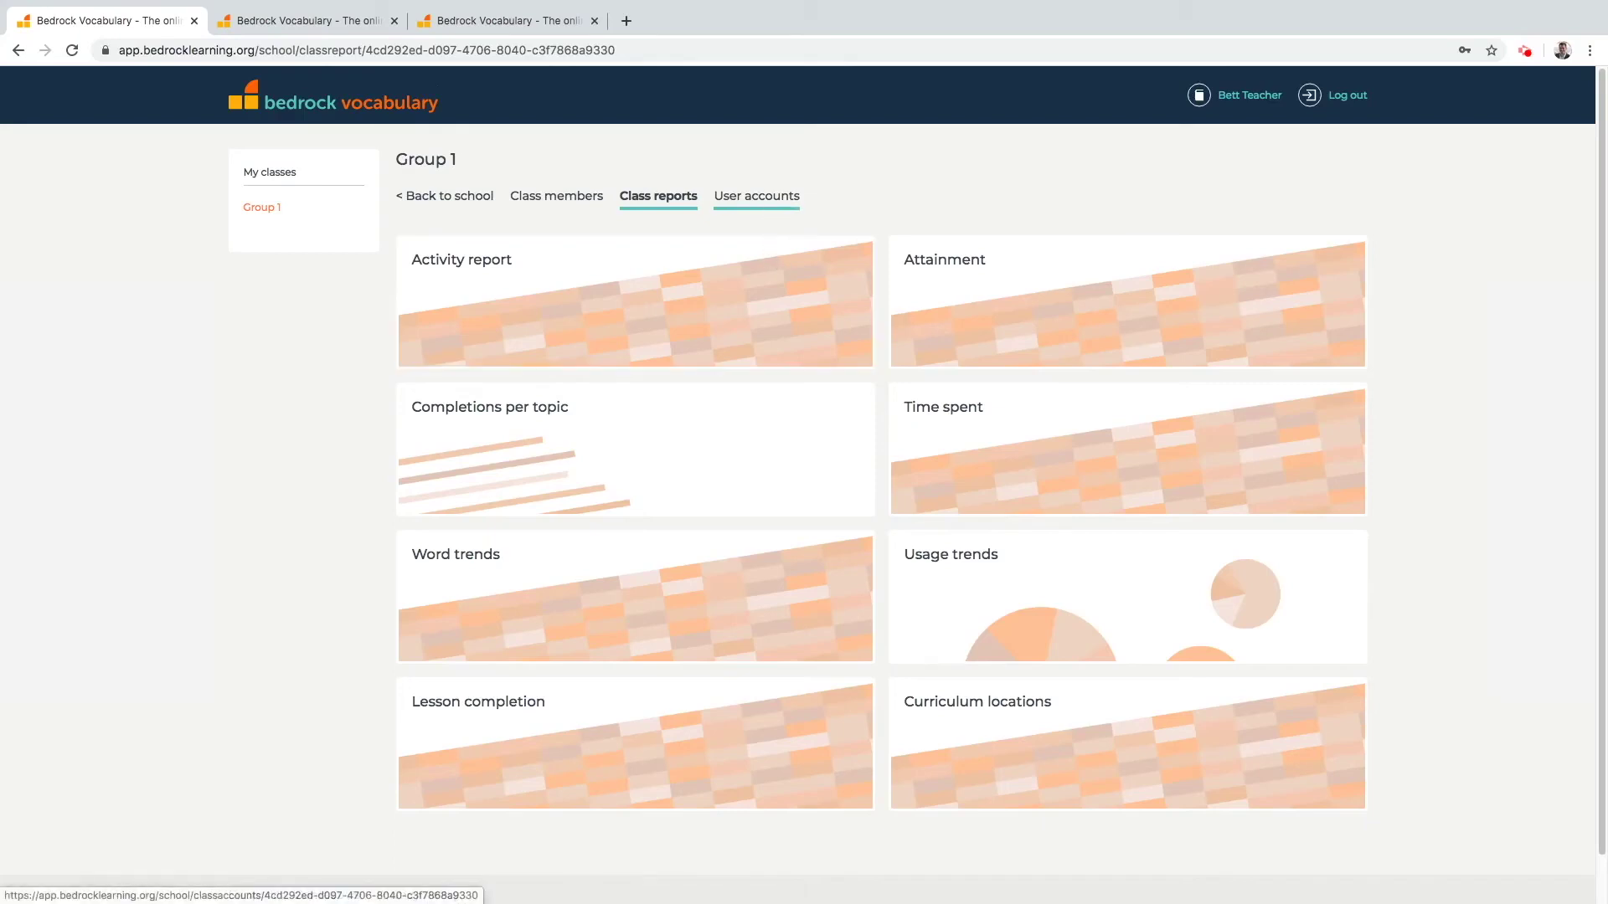
click(757, 199)
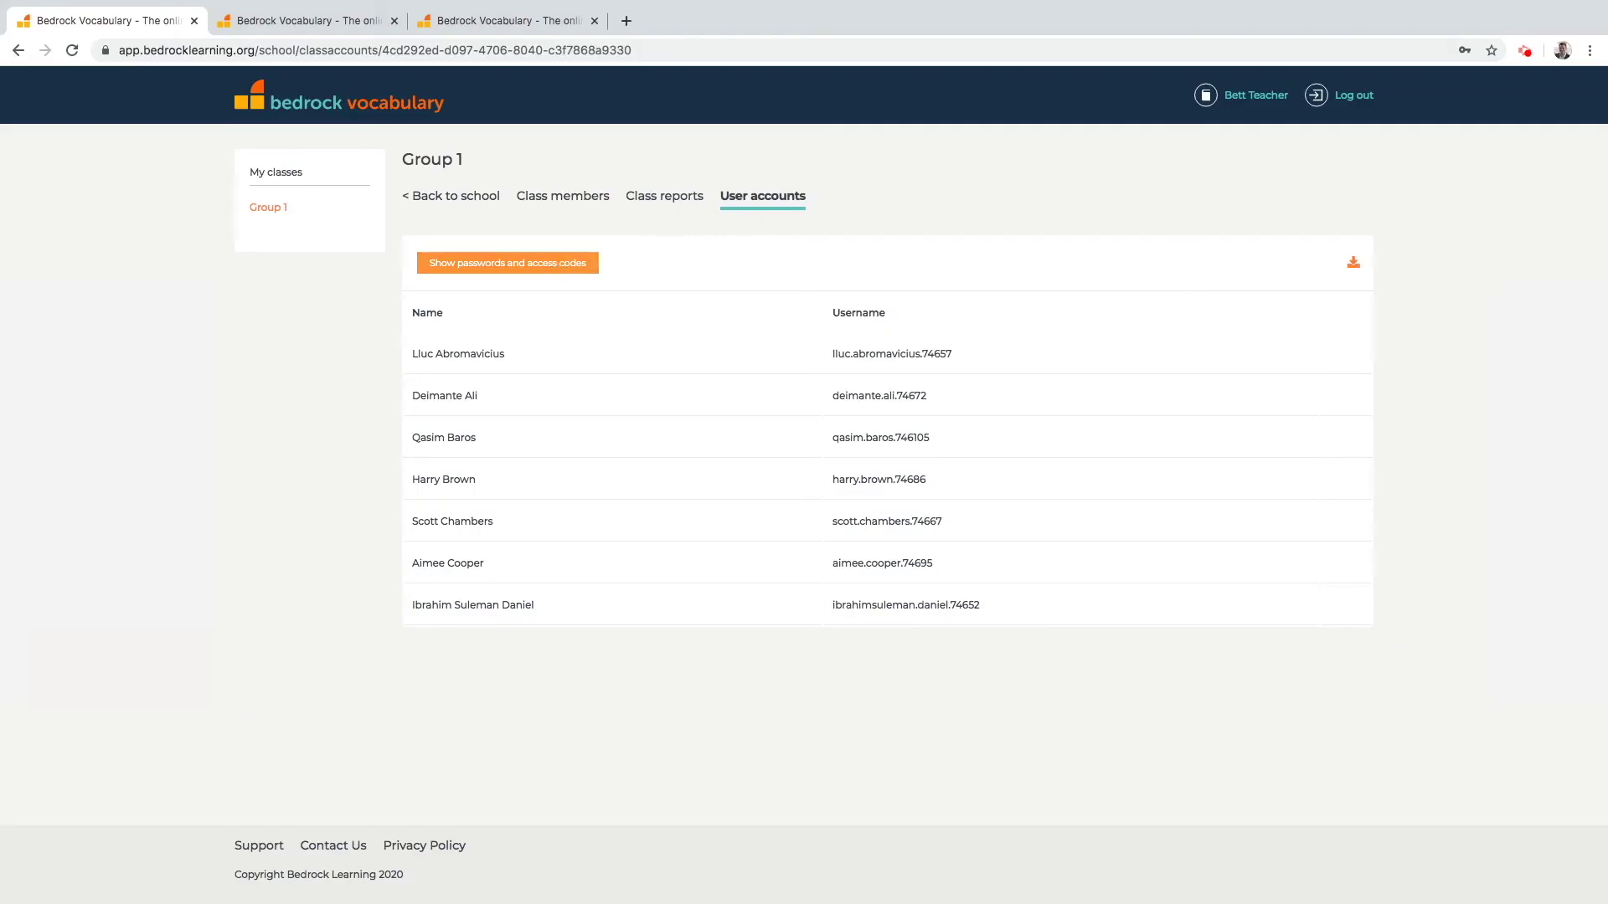
click(553, 265)
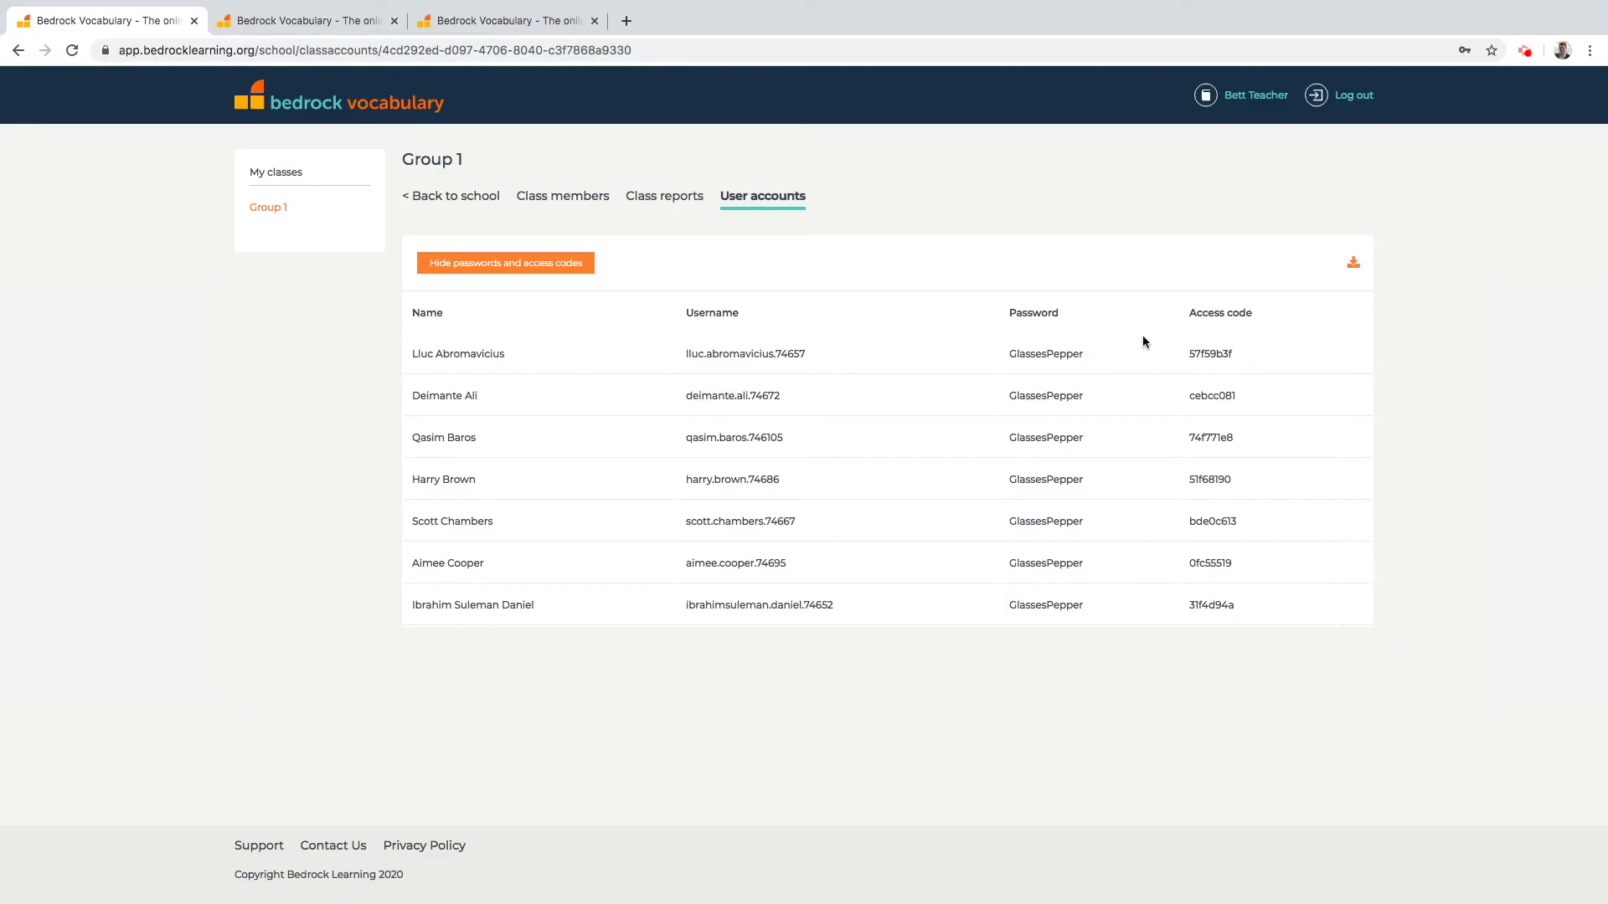
Select the first student's access code, download Group 1's user accounts as a CSV, then close the workbook.
drag(1186, 361, 1243, 360)
click(1355, 266)
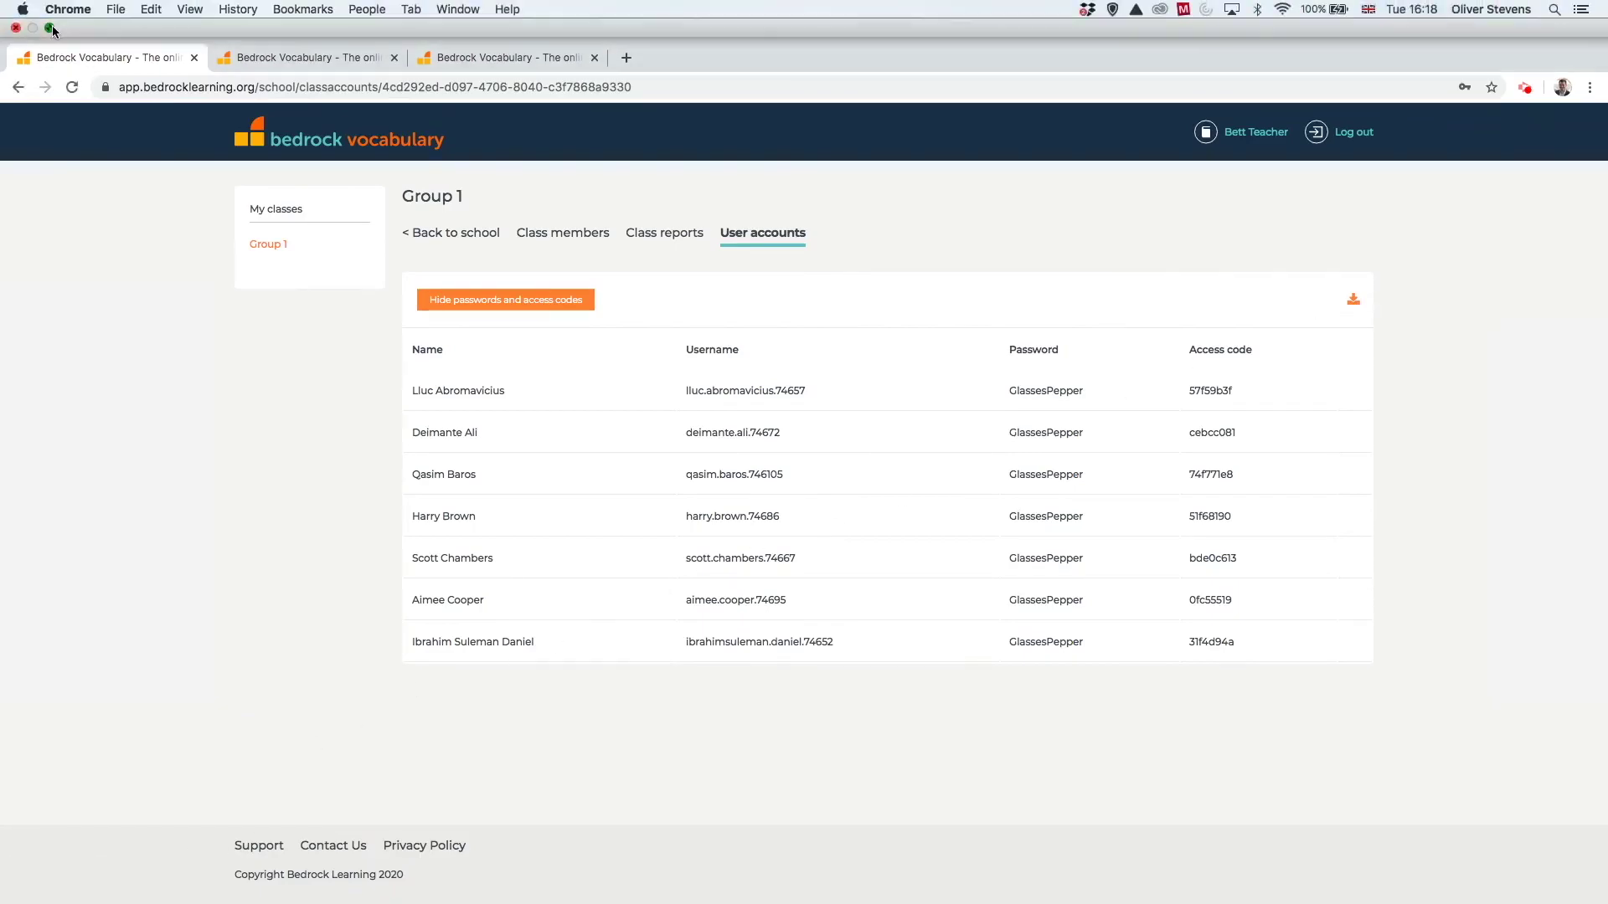
click(59, 31)
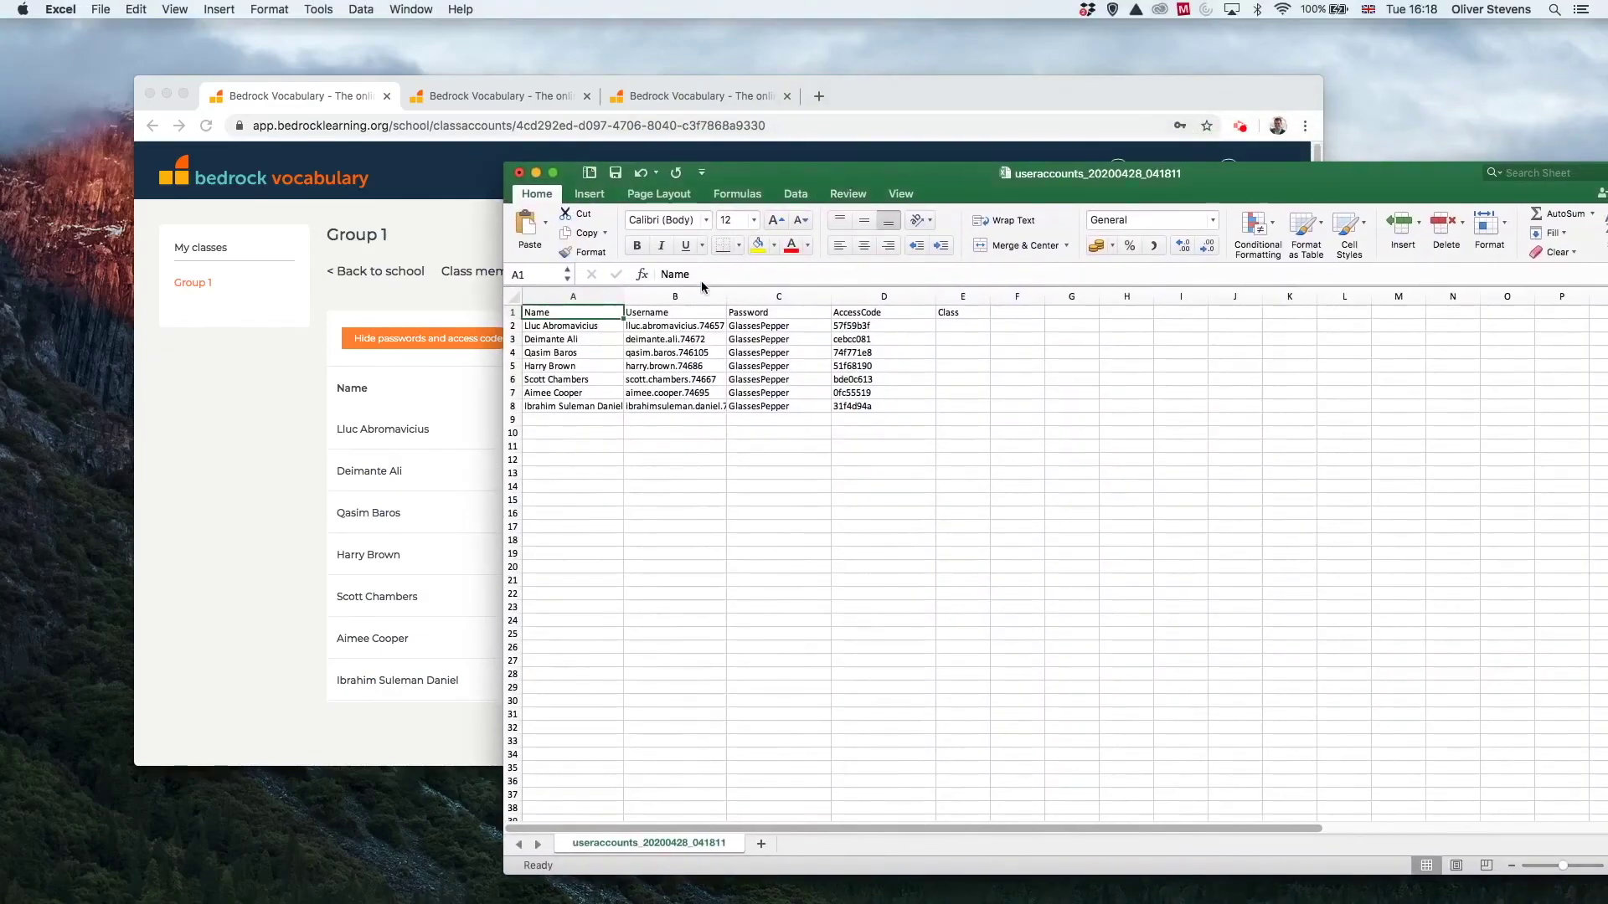
click(519, 173)
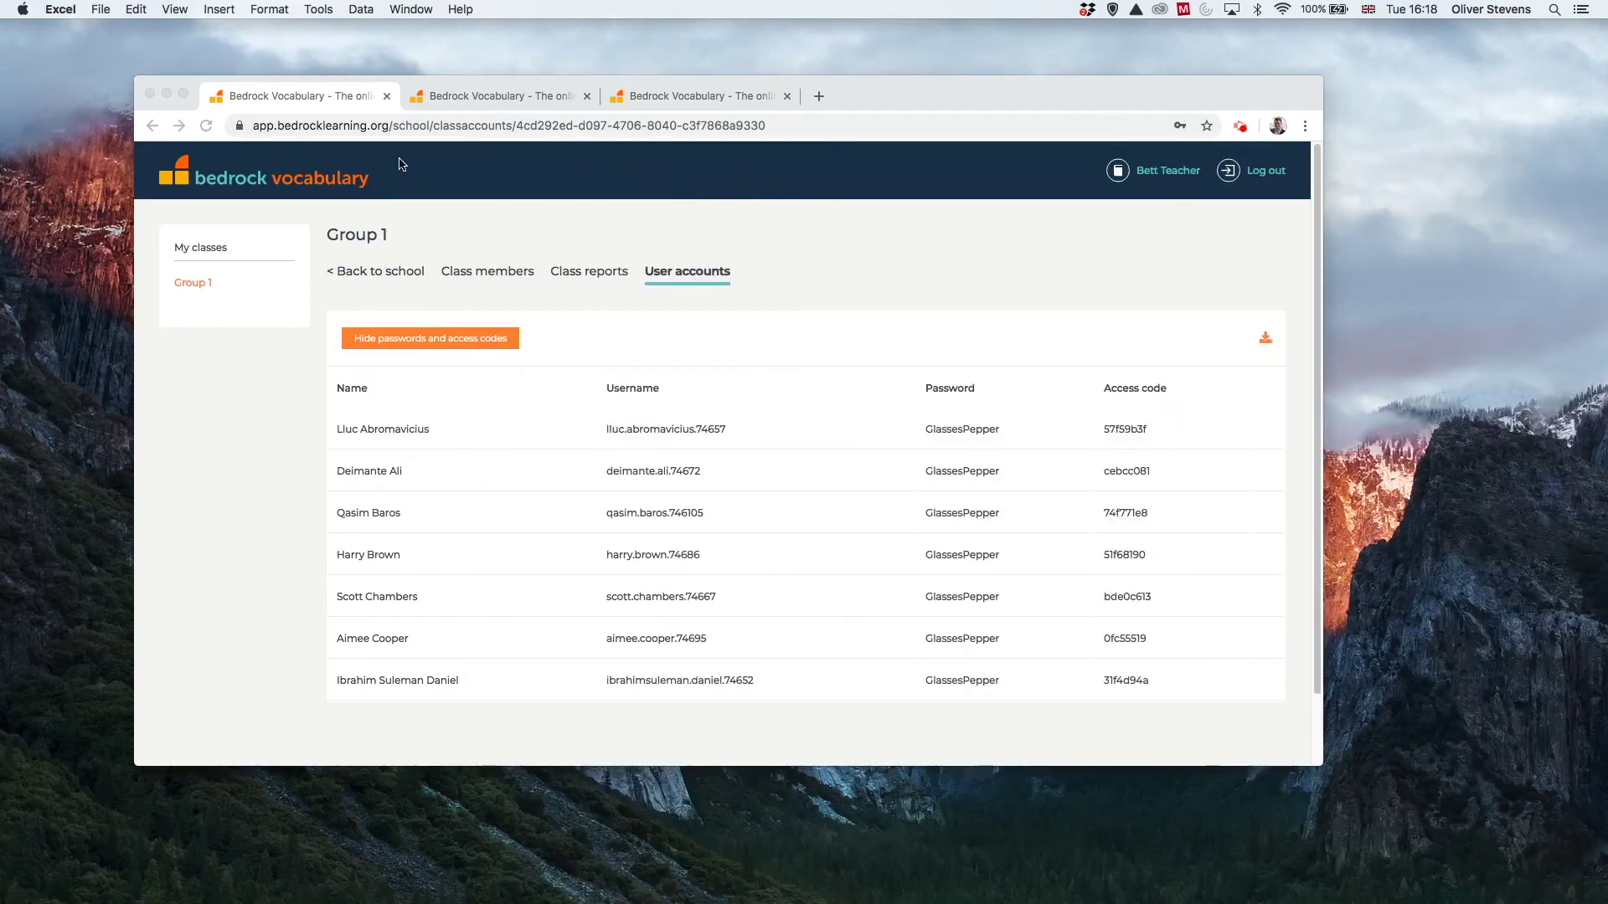
Go back to full screen, show the Group 1 class members list, and open the second student's dashboard.
click(183, 94)
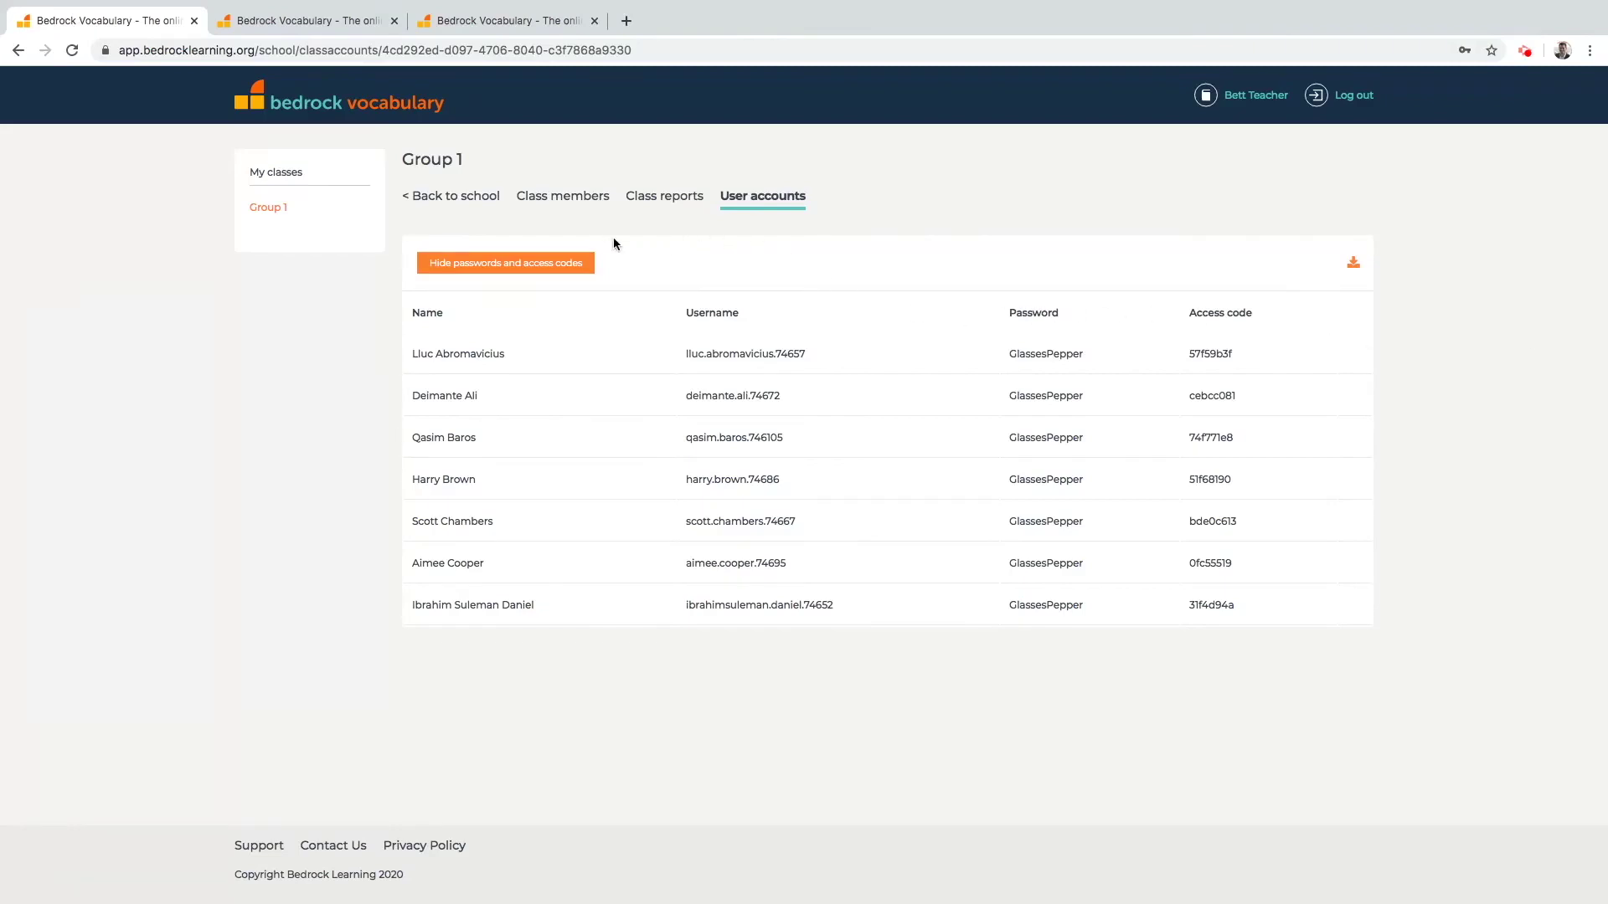
click(584, 211)
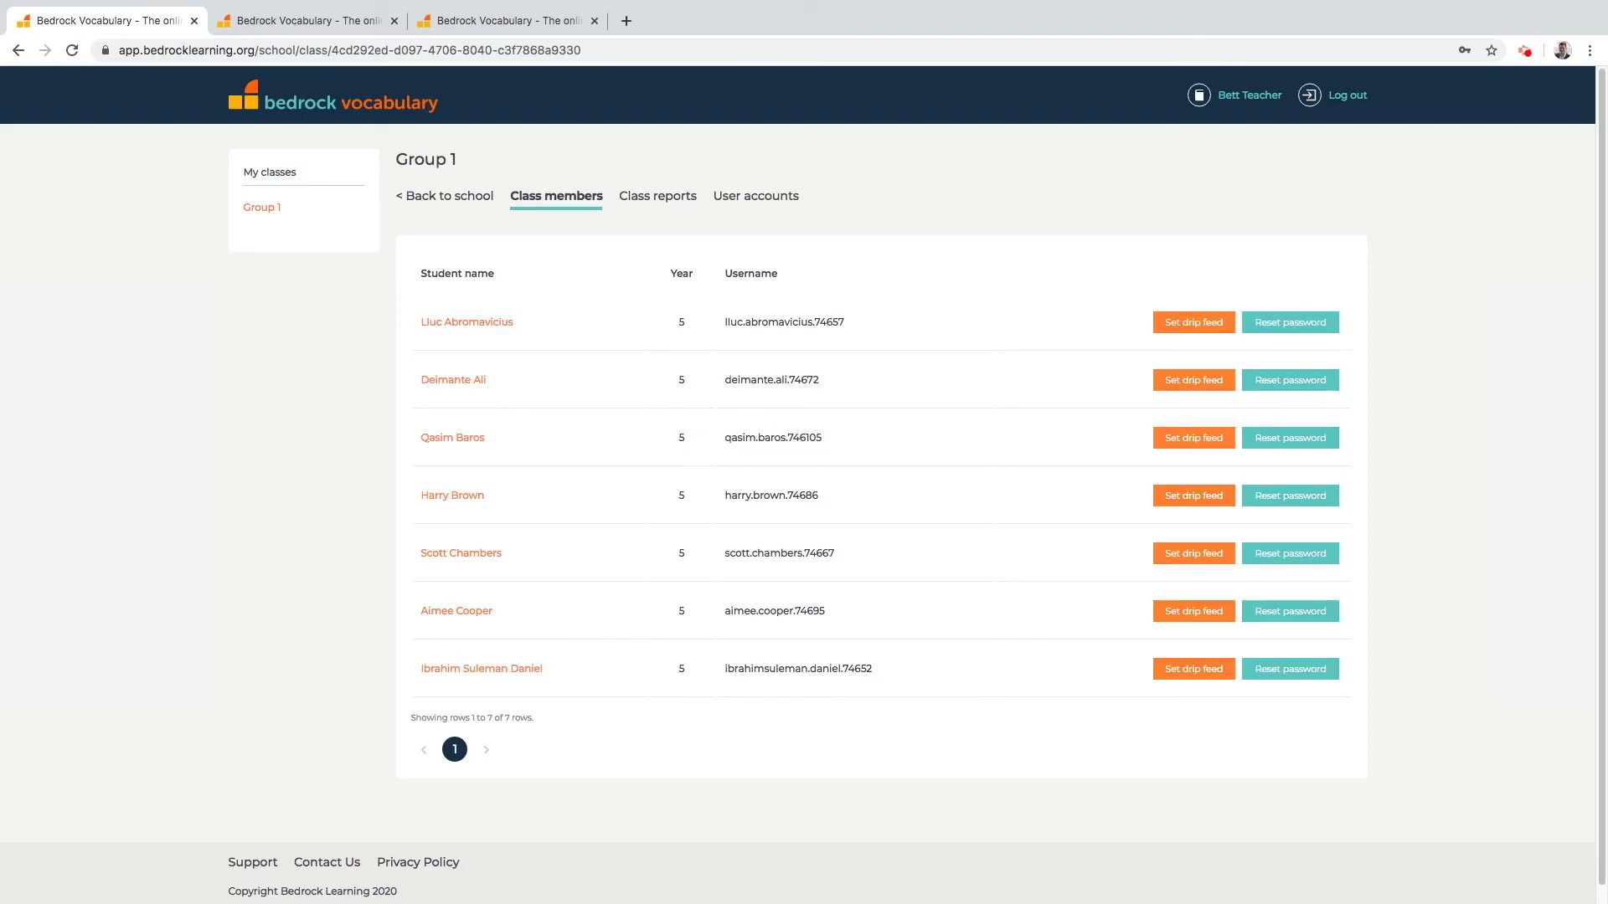
click(466, 383)
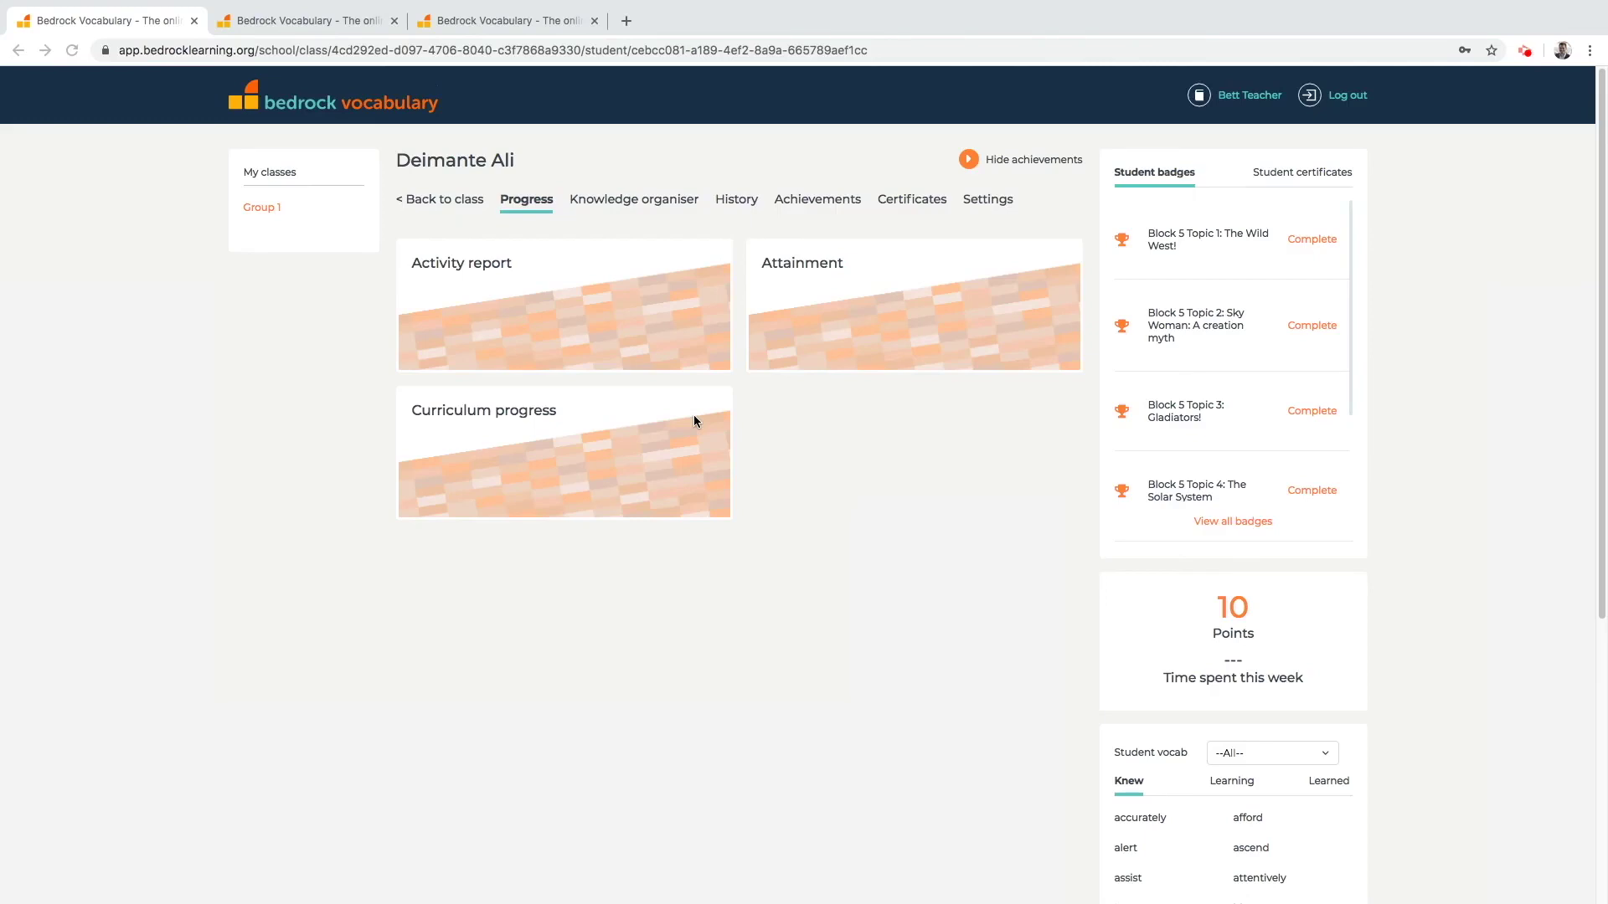
View the student's activity report, then their Knowledge organiser vocabulary columns.
click(595, 343)
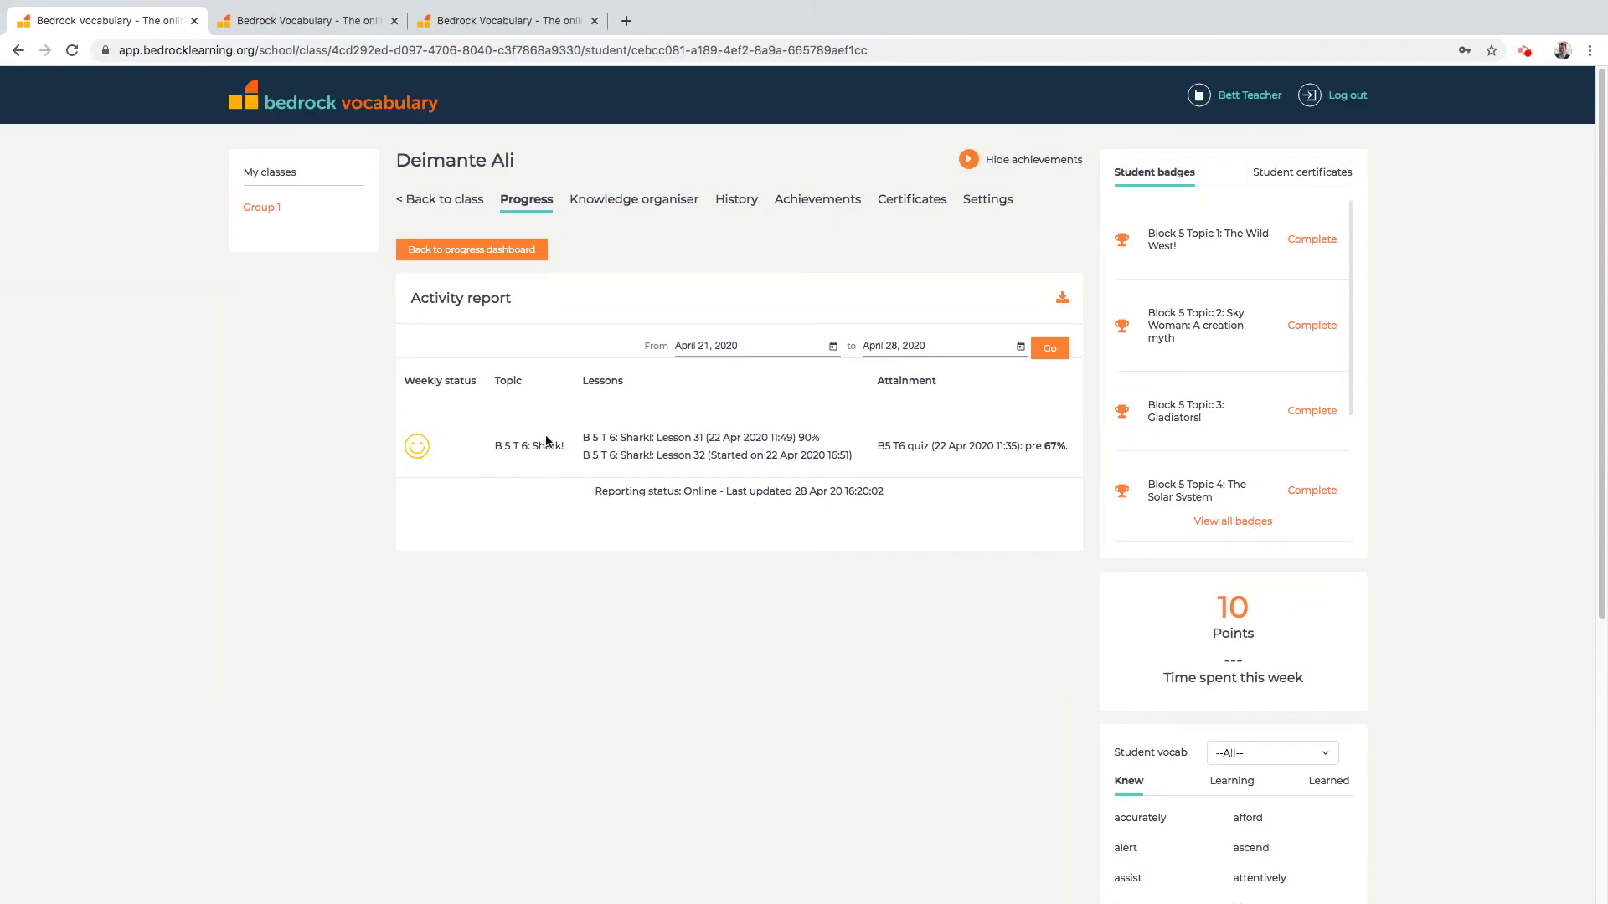
click(641, 203)
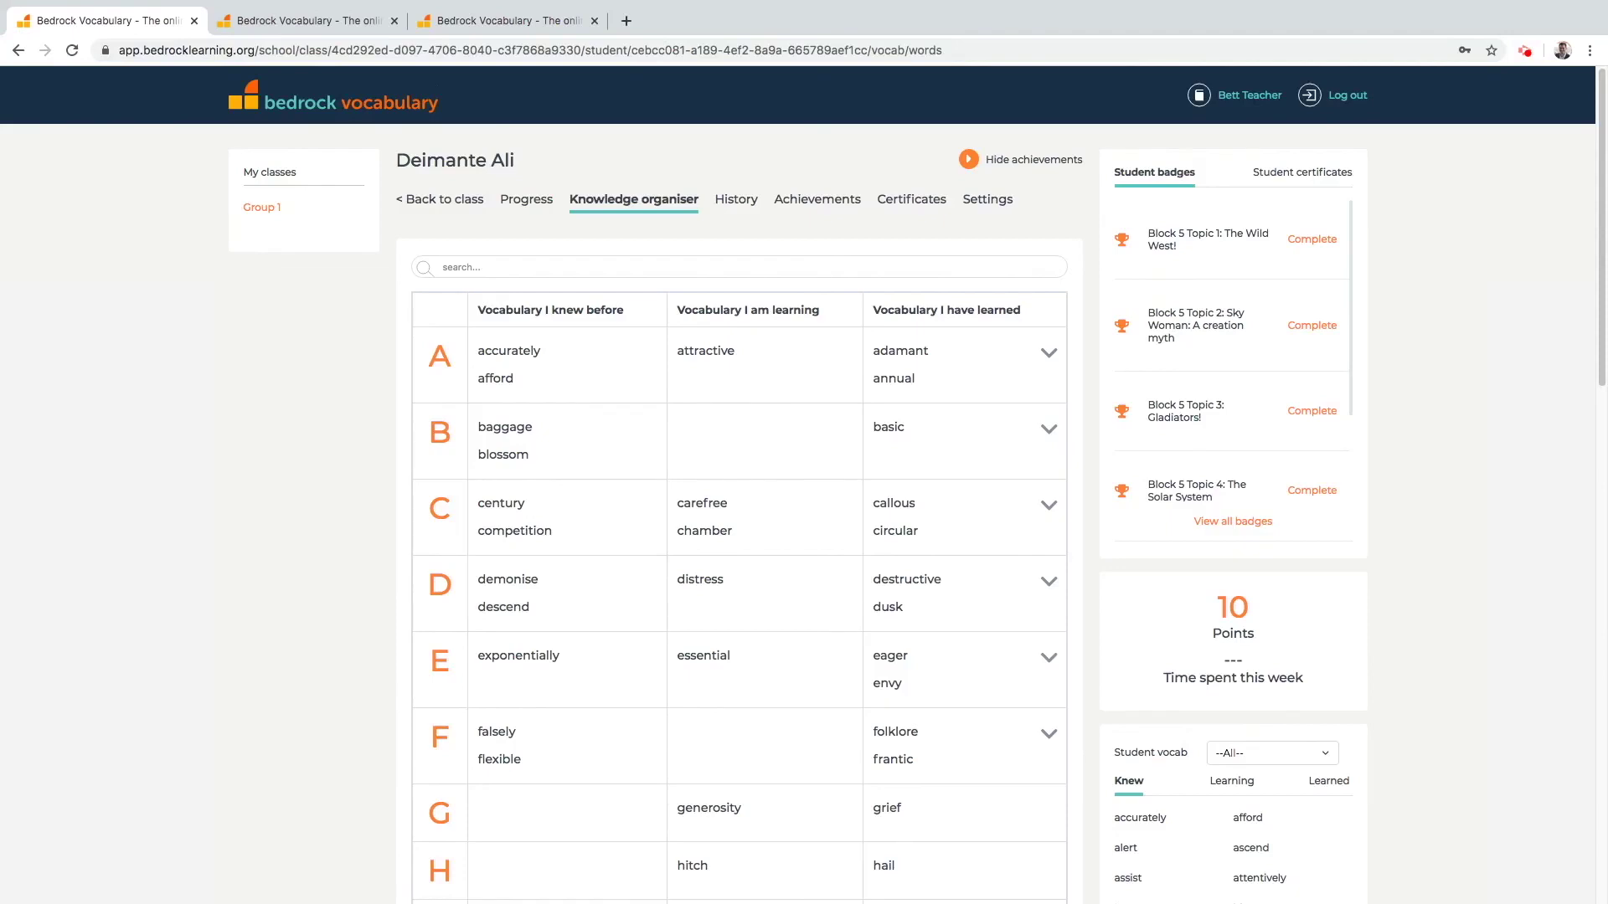
Open the student's lesson History and page through pages 2, 3 and 4 to rows 31–35.
click(736, 205)
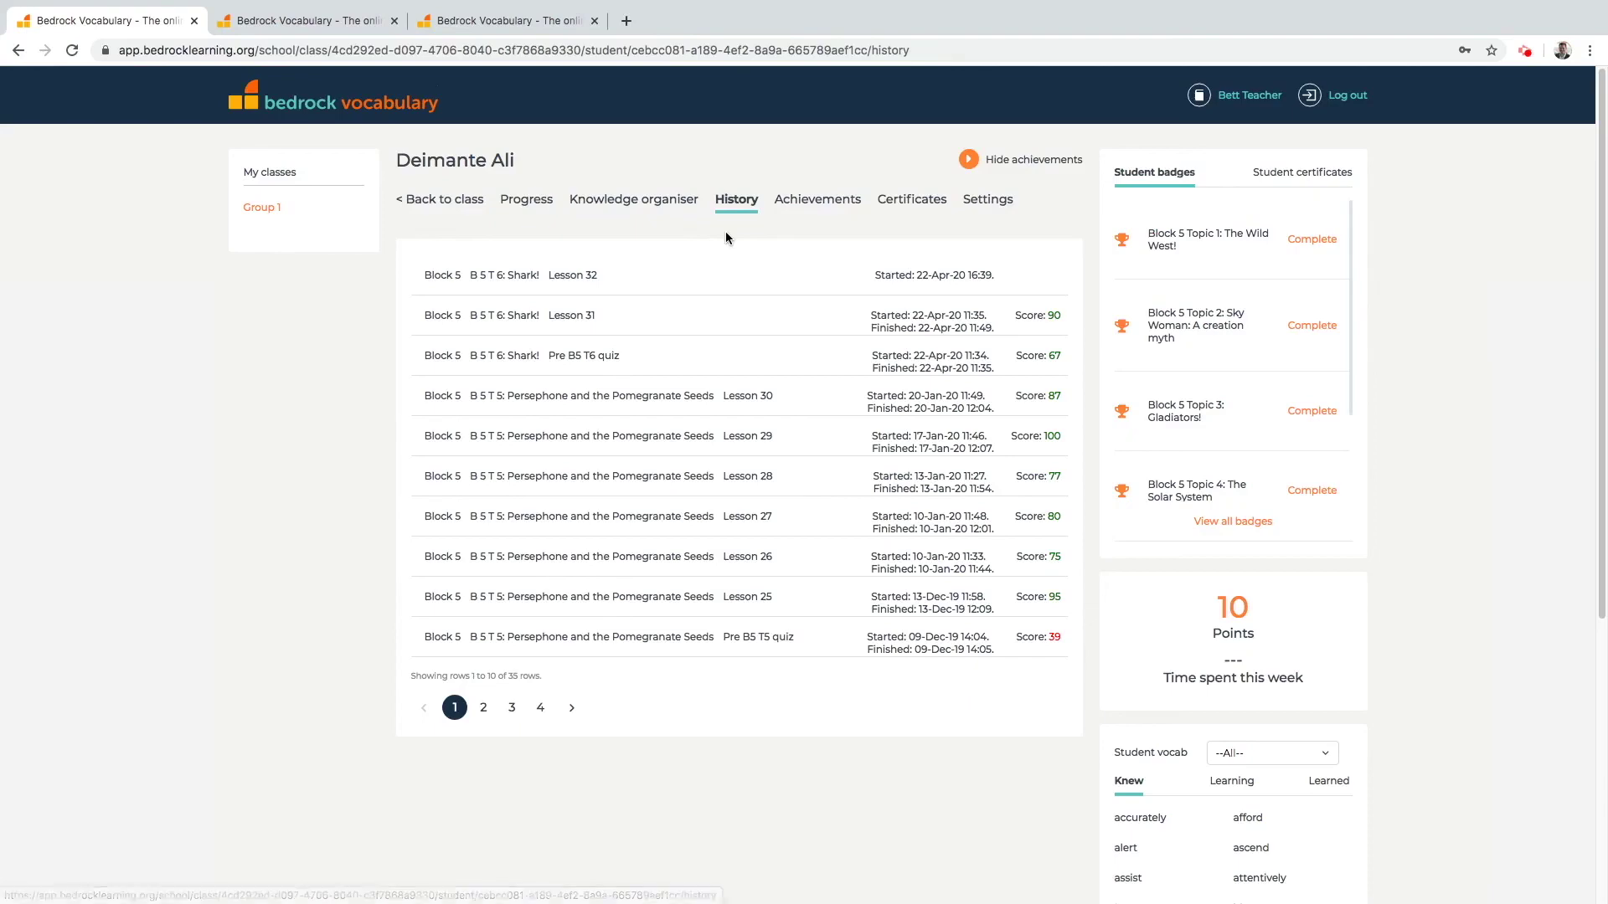
click(485, 709)
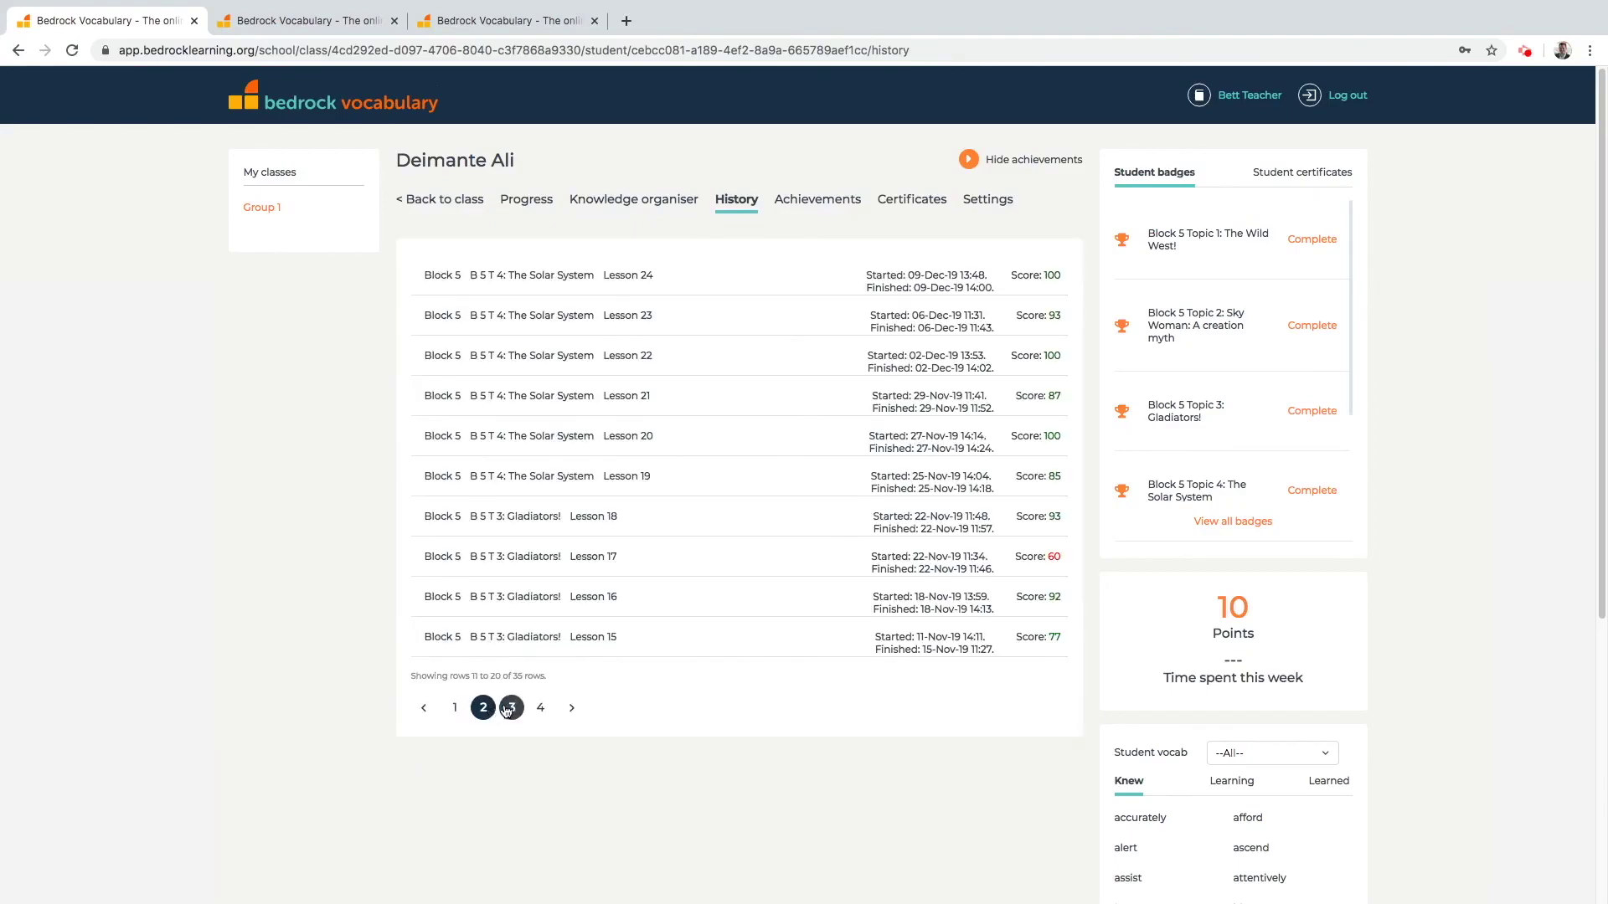
click(512, 708)
click(540, 709)
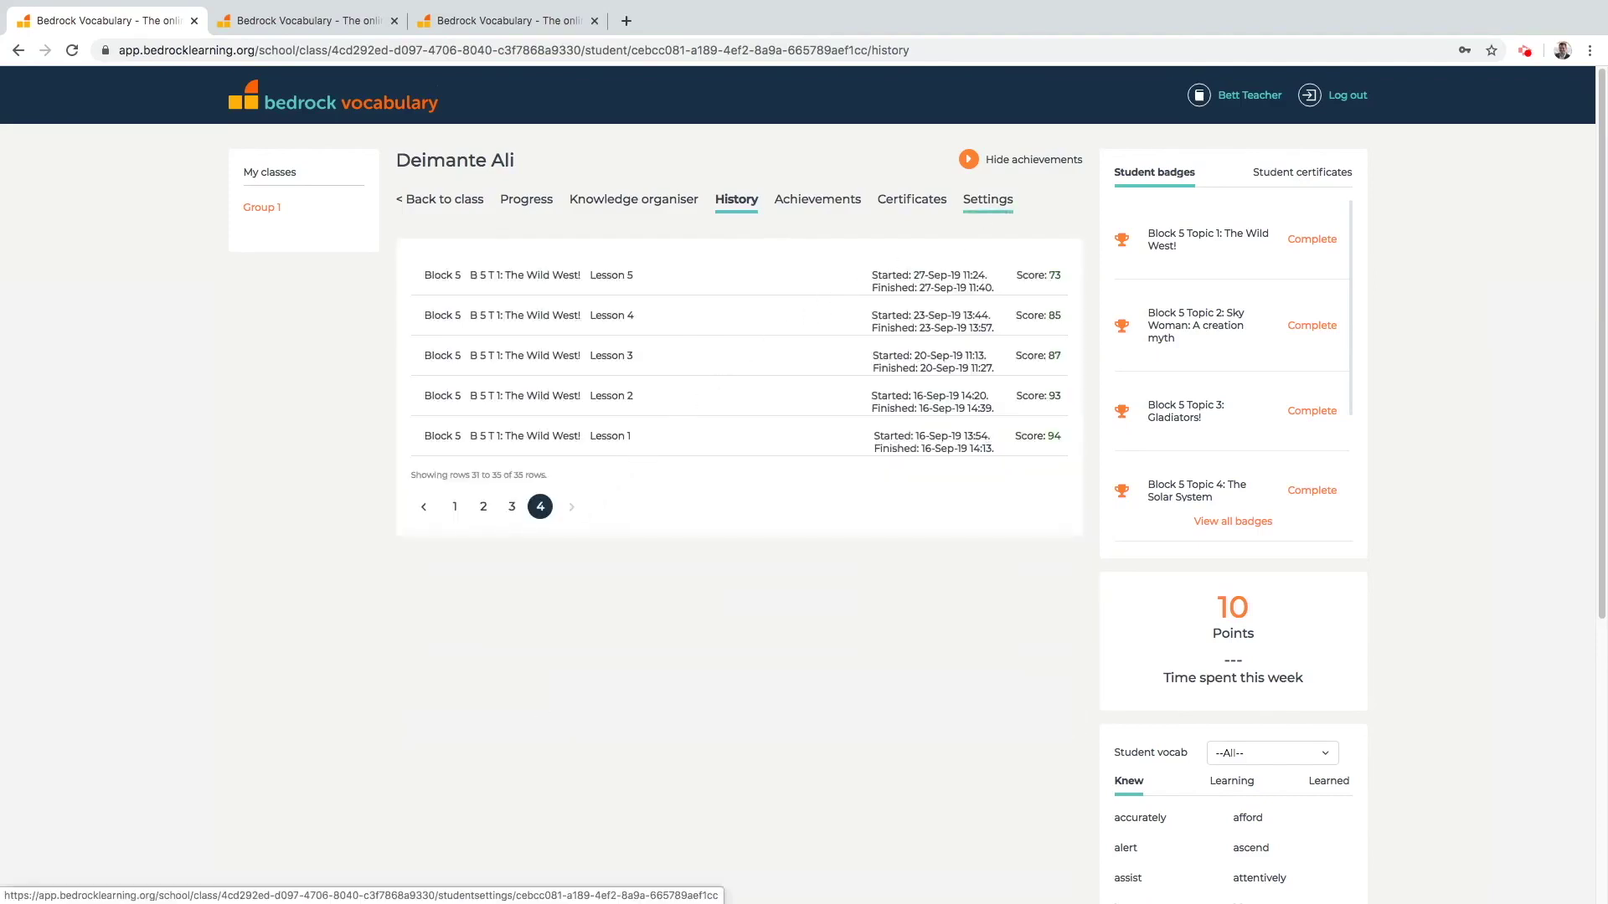
Review the student's Settings down to Block allocation, then log out to the Welcome to Bedrock page.
click(998, 206)
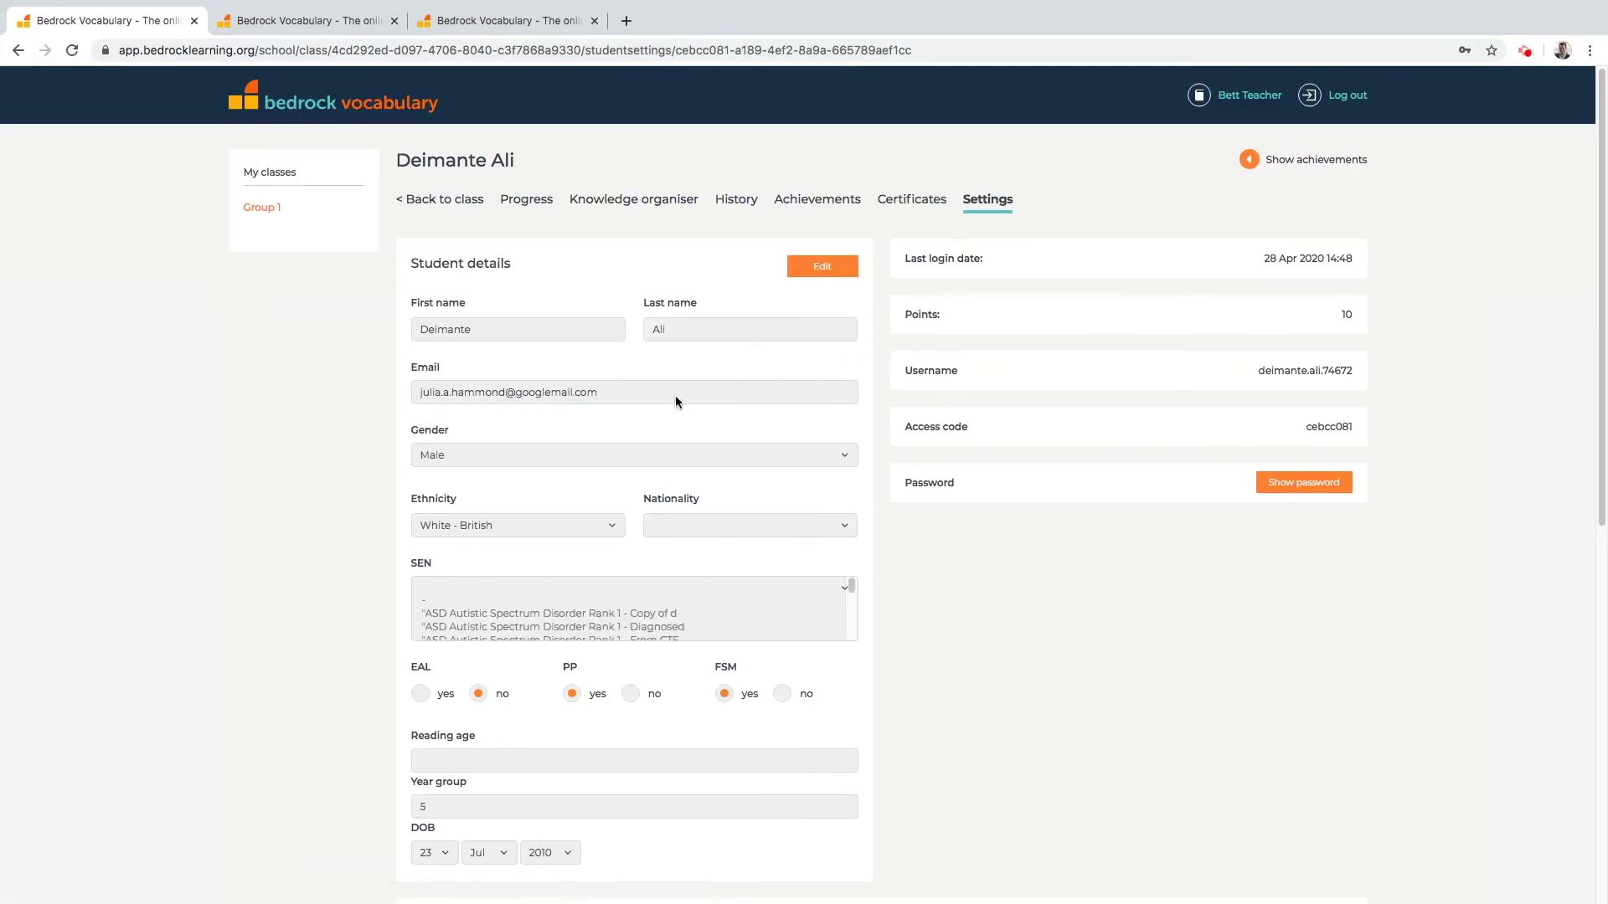
scroll(675, 395, down, 3)
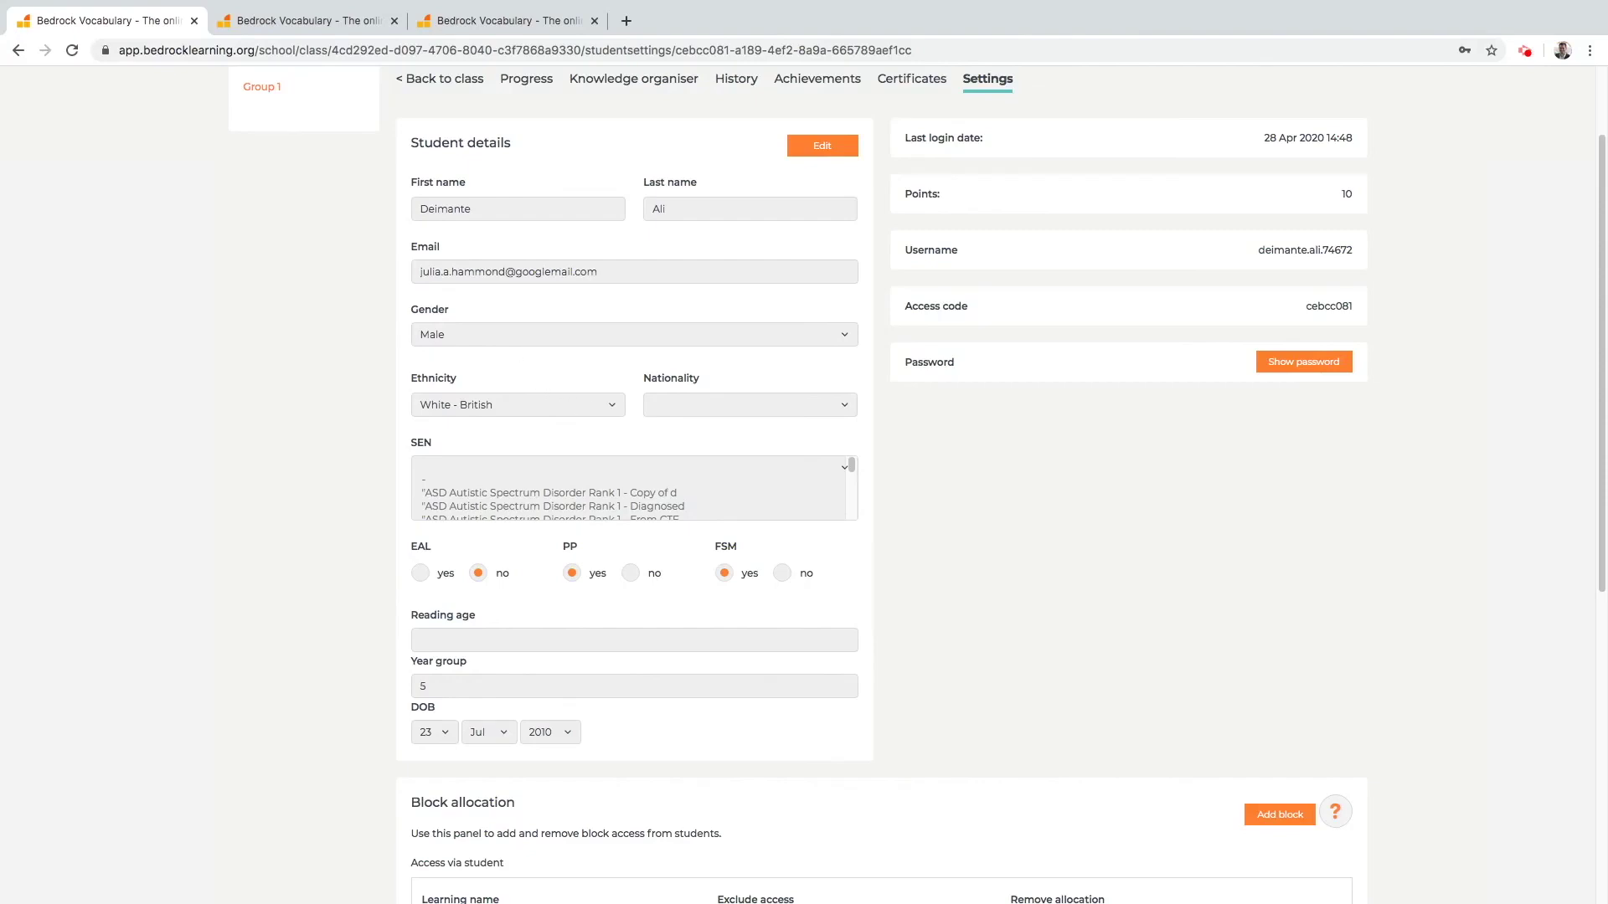
scroll(505, 412, down, 2)
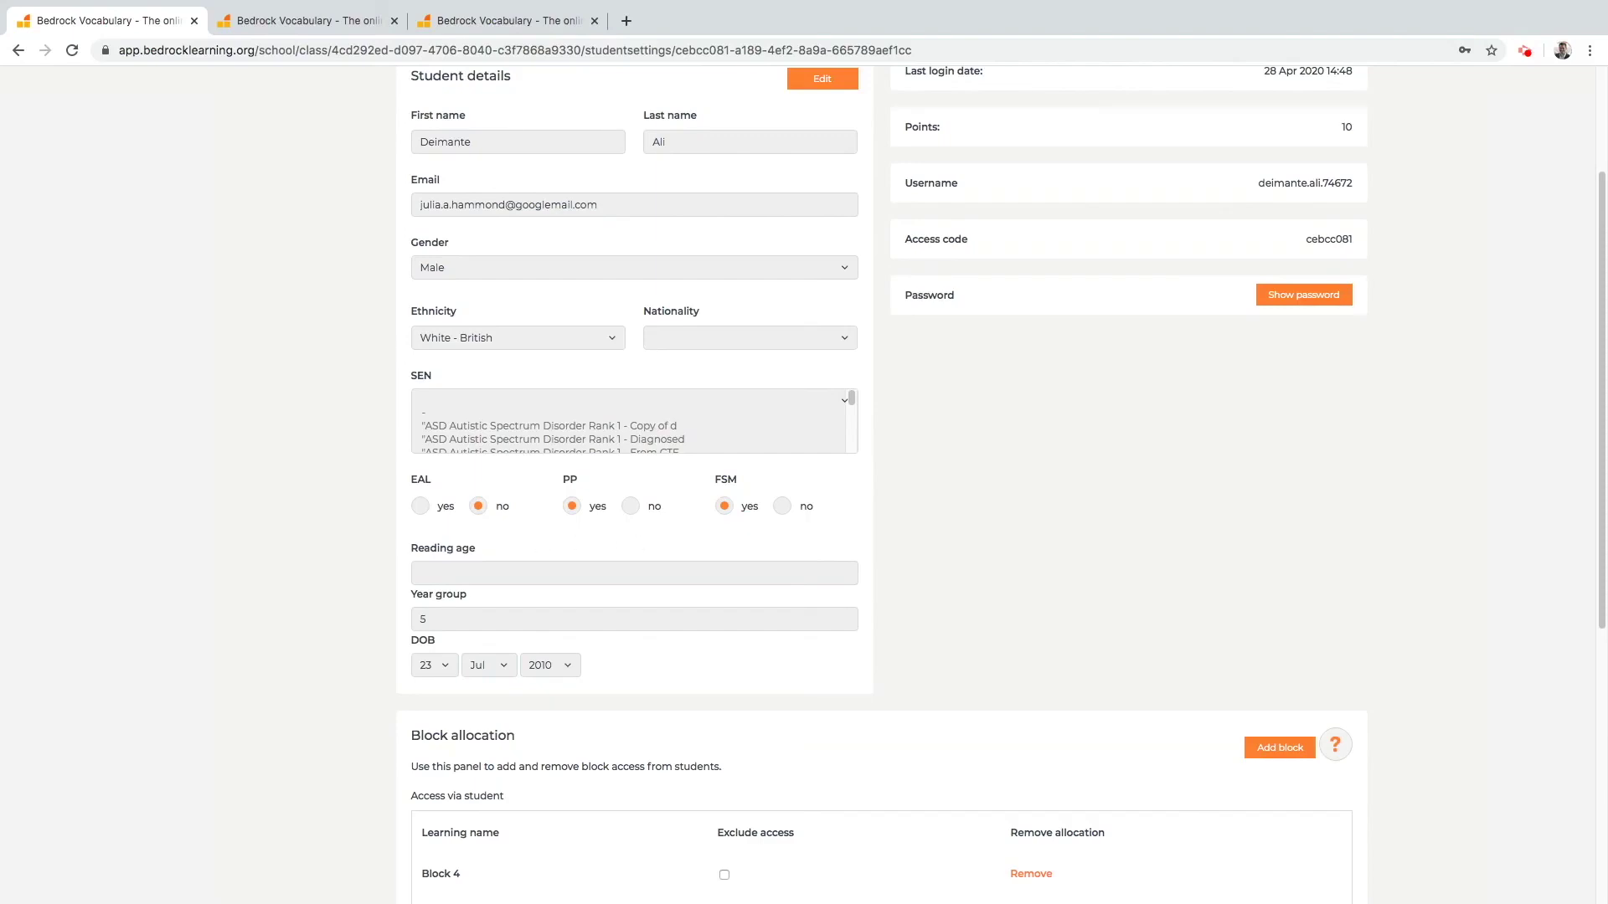
scroll(852, 495, up, 3)
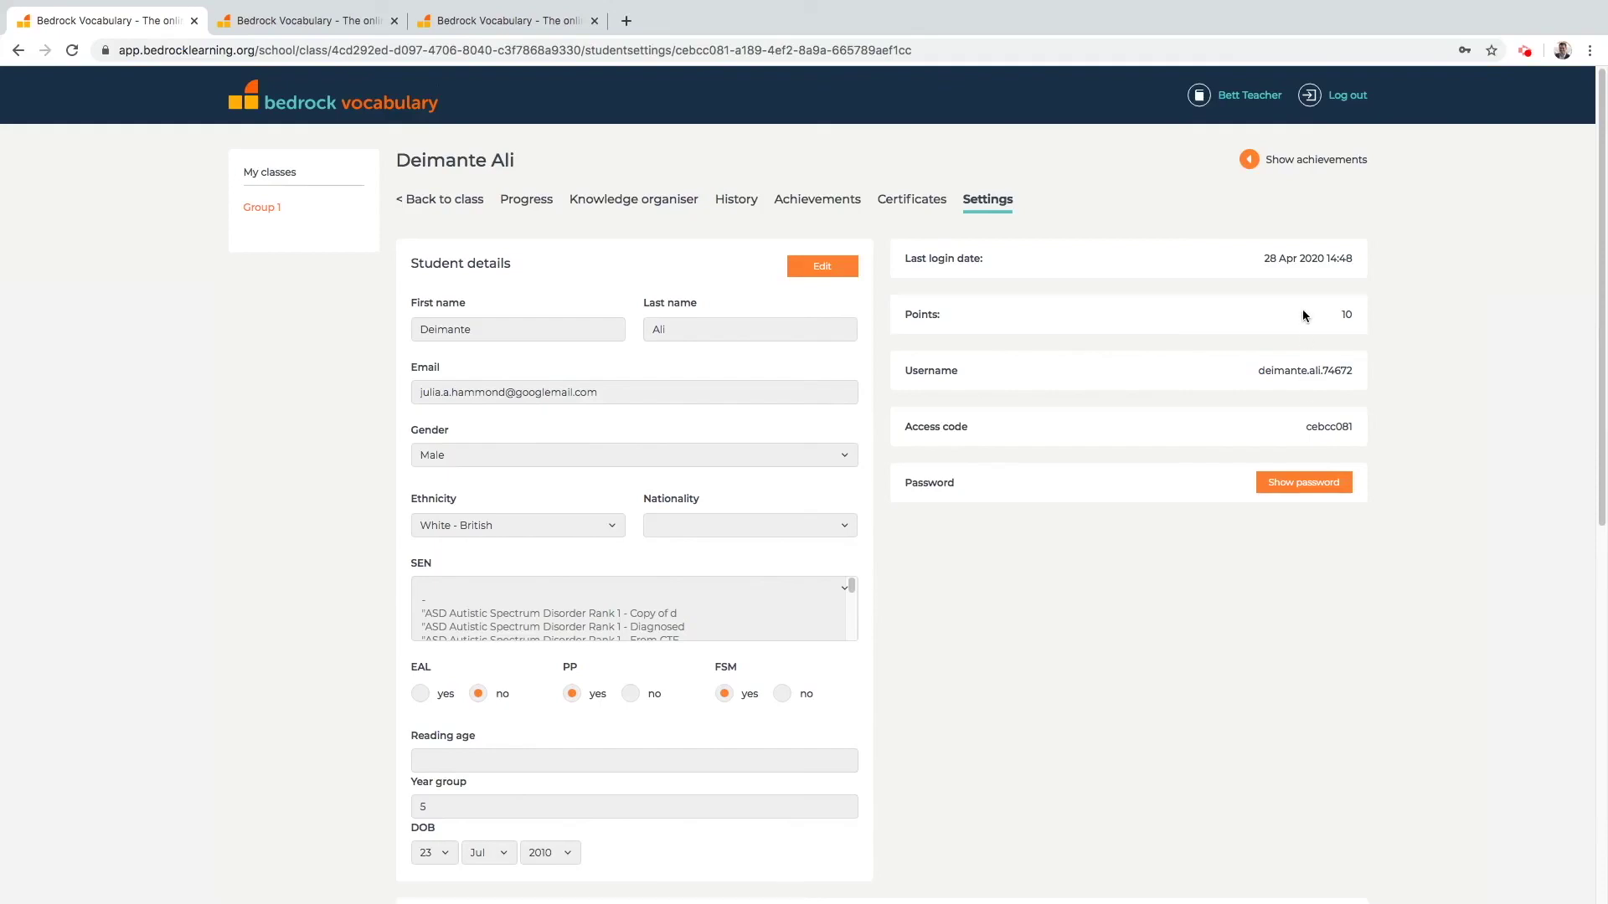
click(1336, 105)
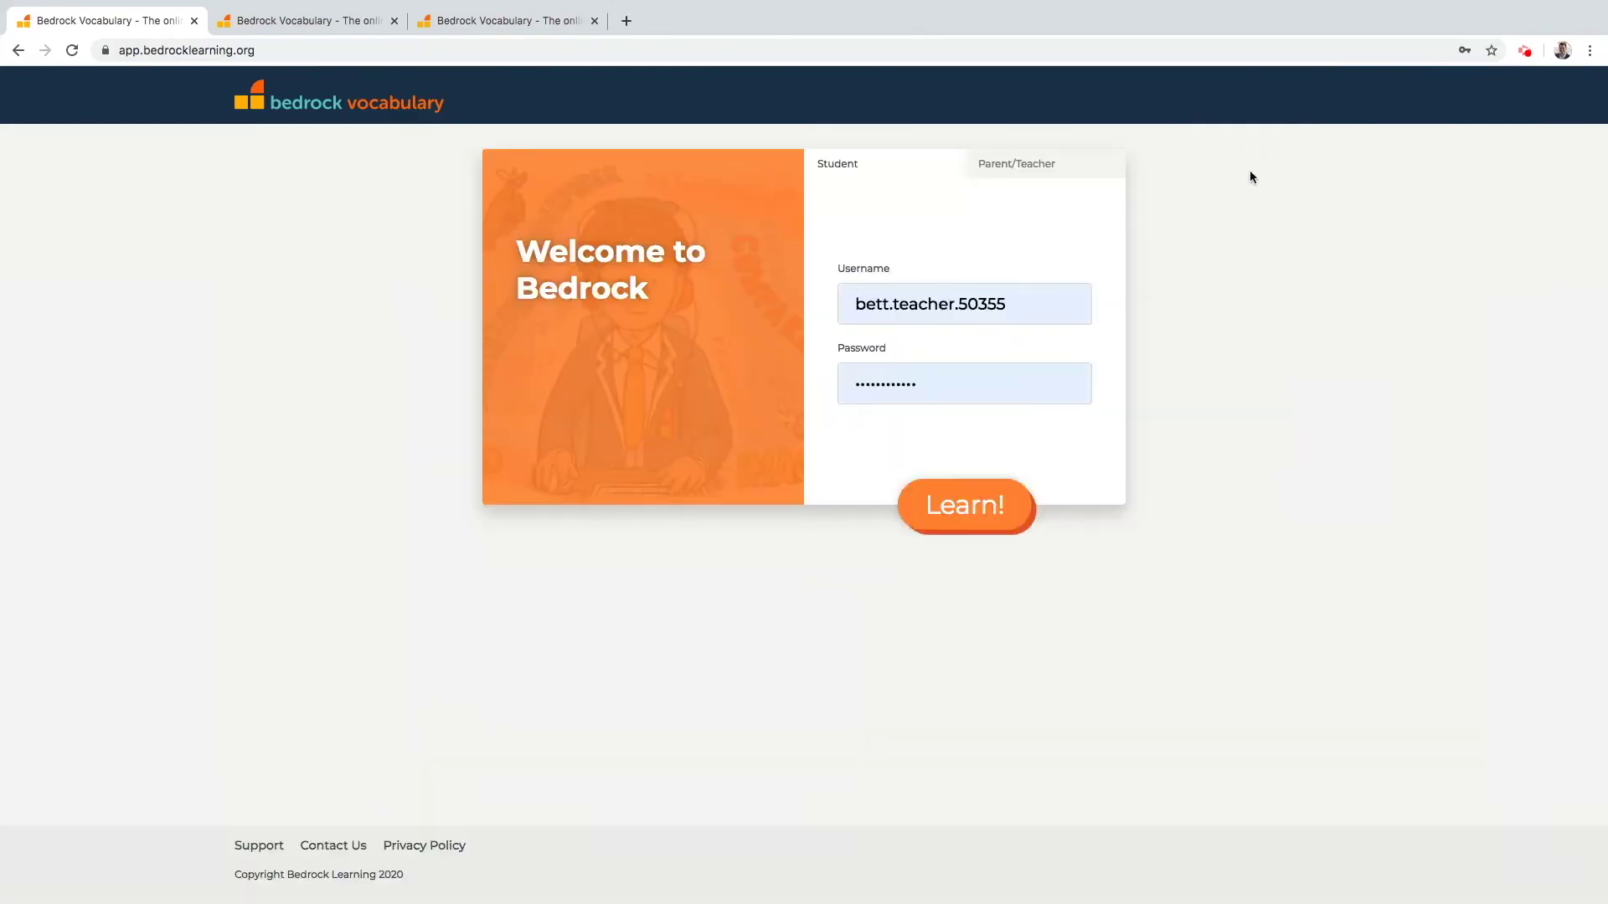